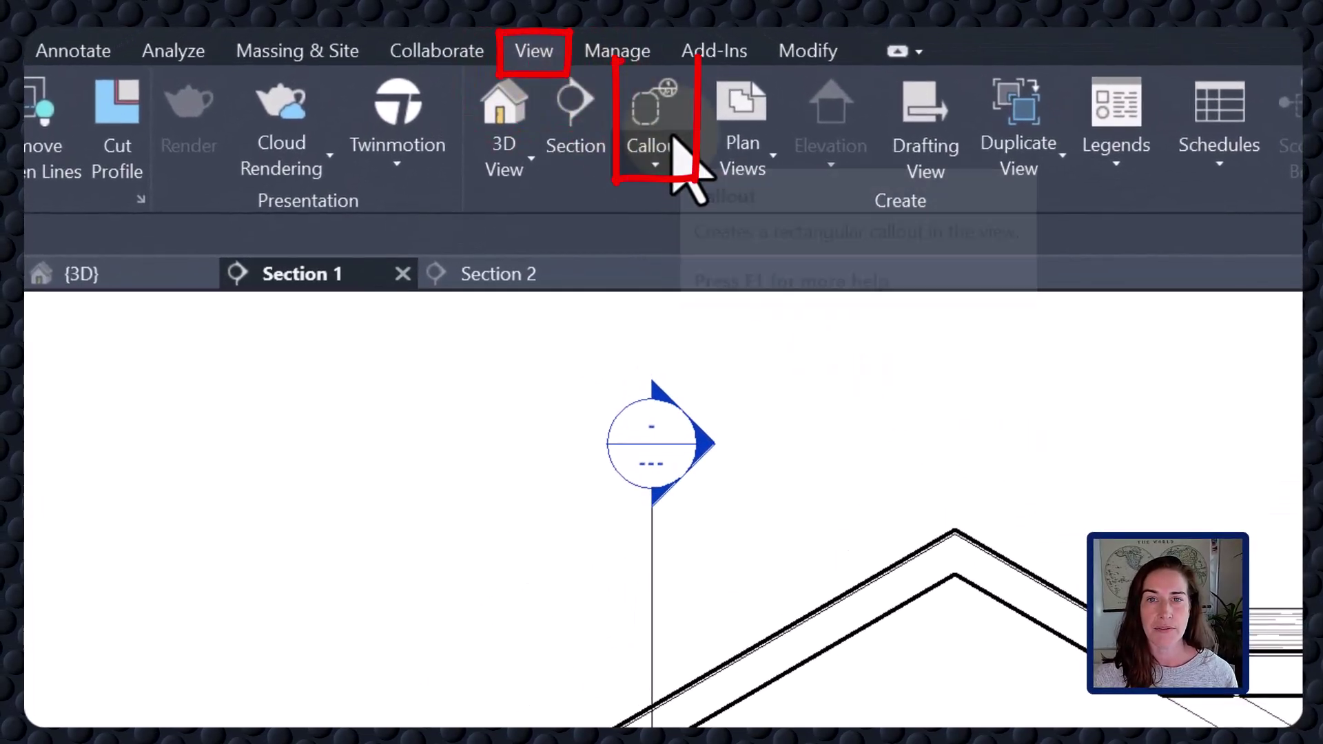
Step: Create a rectangular Building Section callout in Section 1 around the exterior foundation wall and footing beside the staircase
left_click(657, 131)
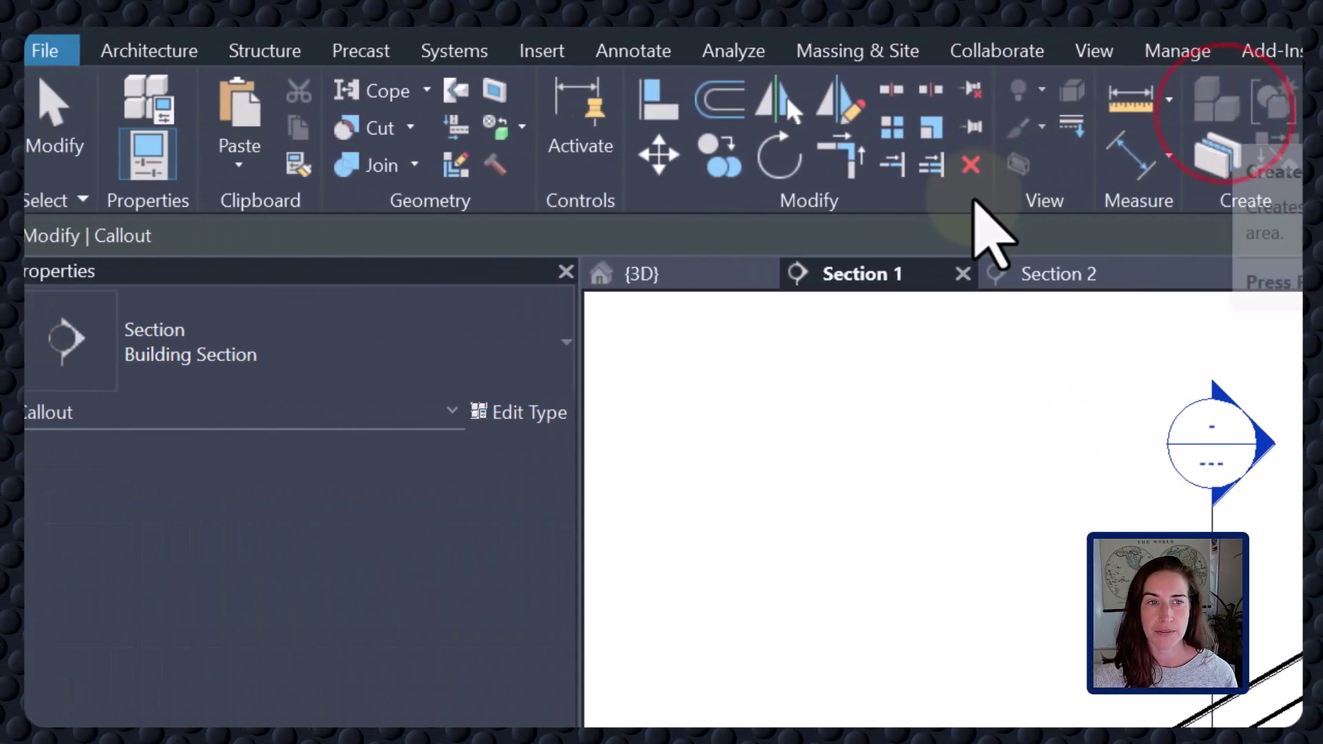
left_click(138, 347)
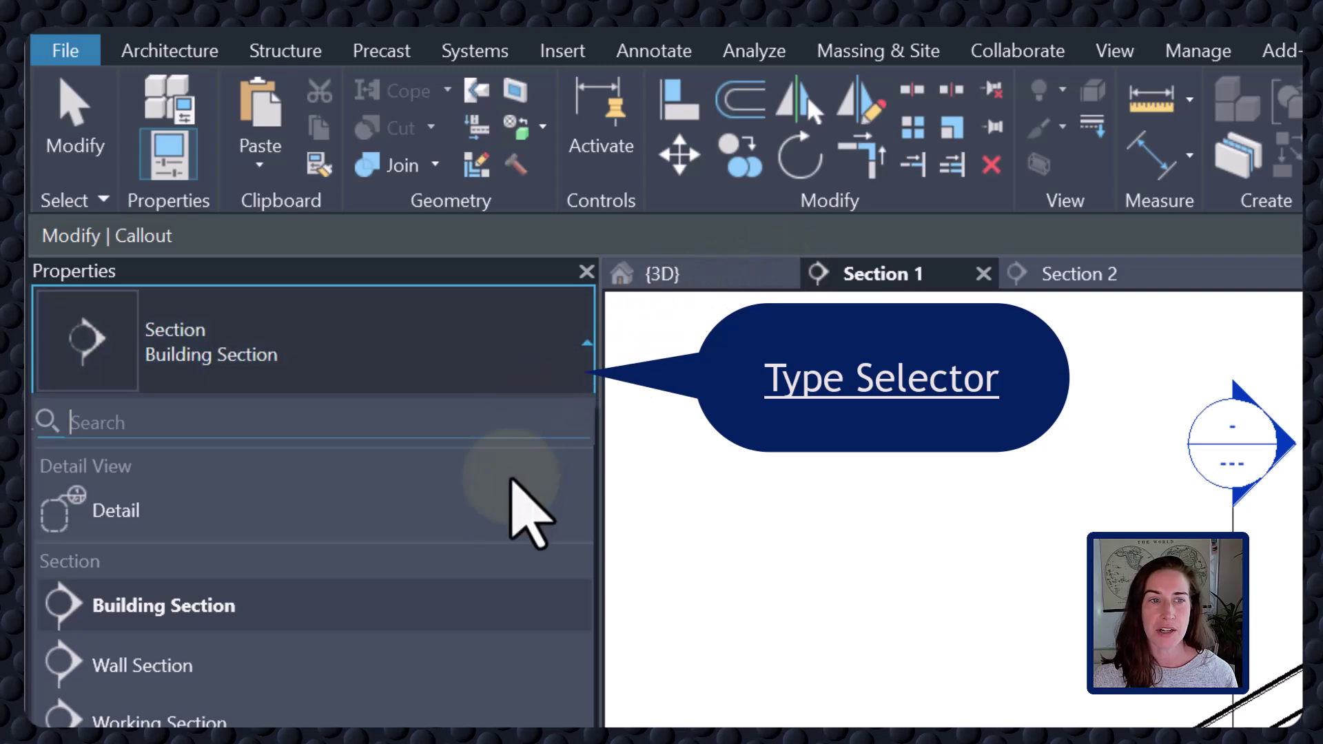
left_click(505, 507)
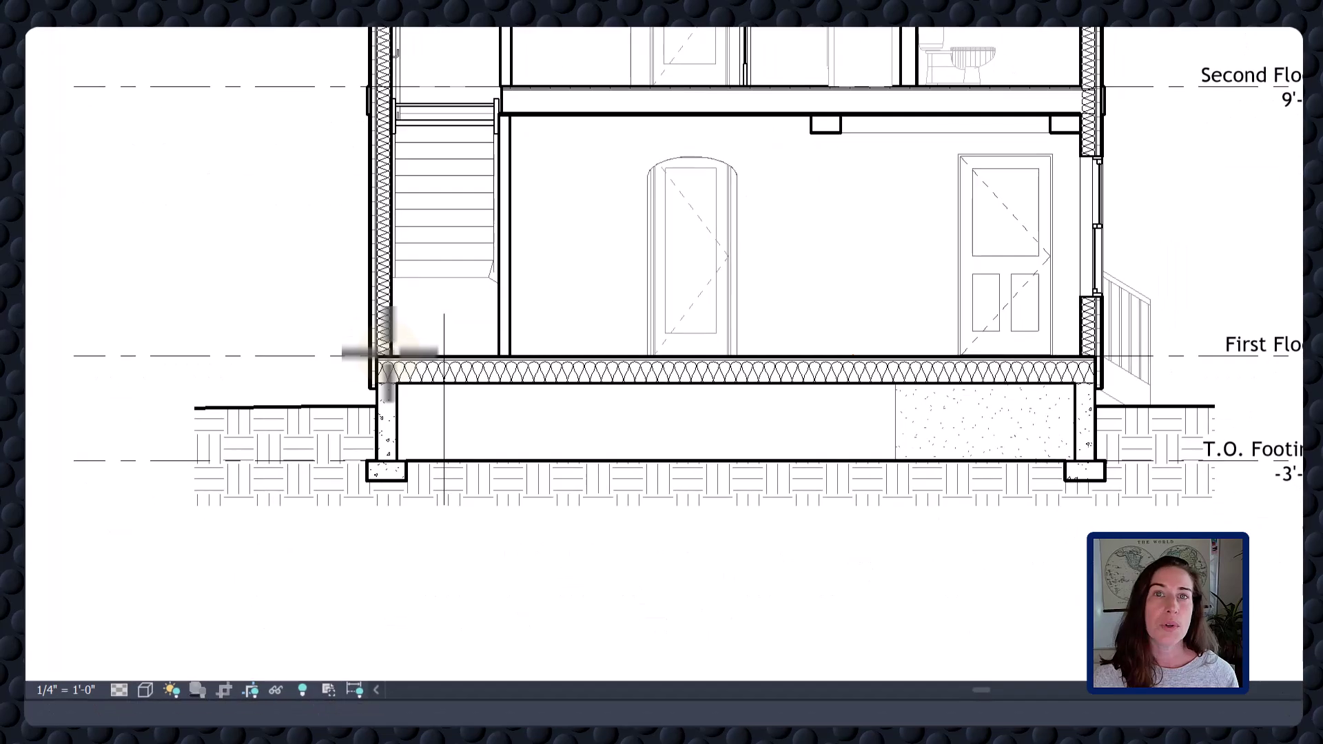
left_click(450, 503)
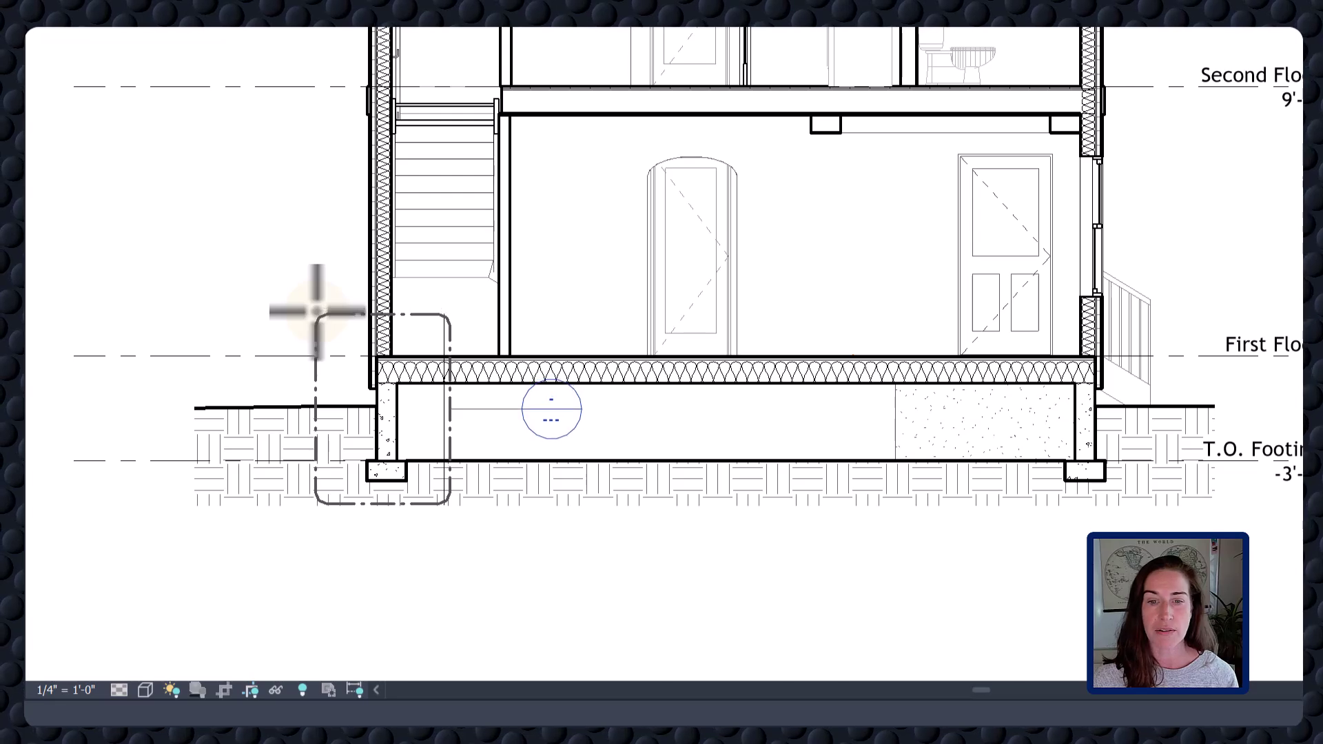
left_click(316, 314)
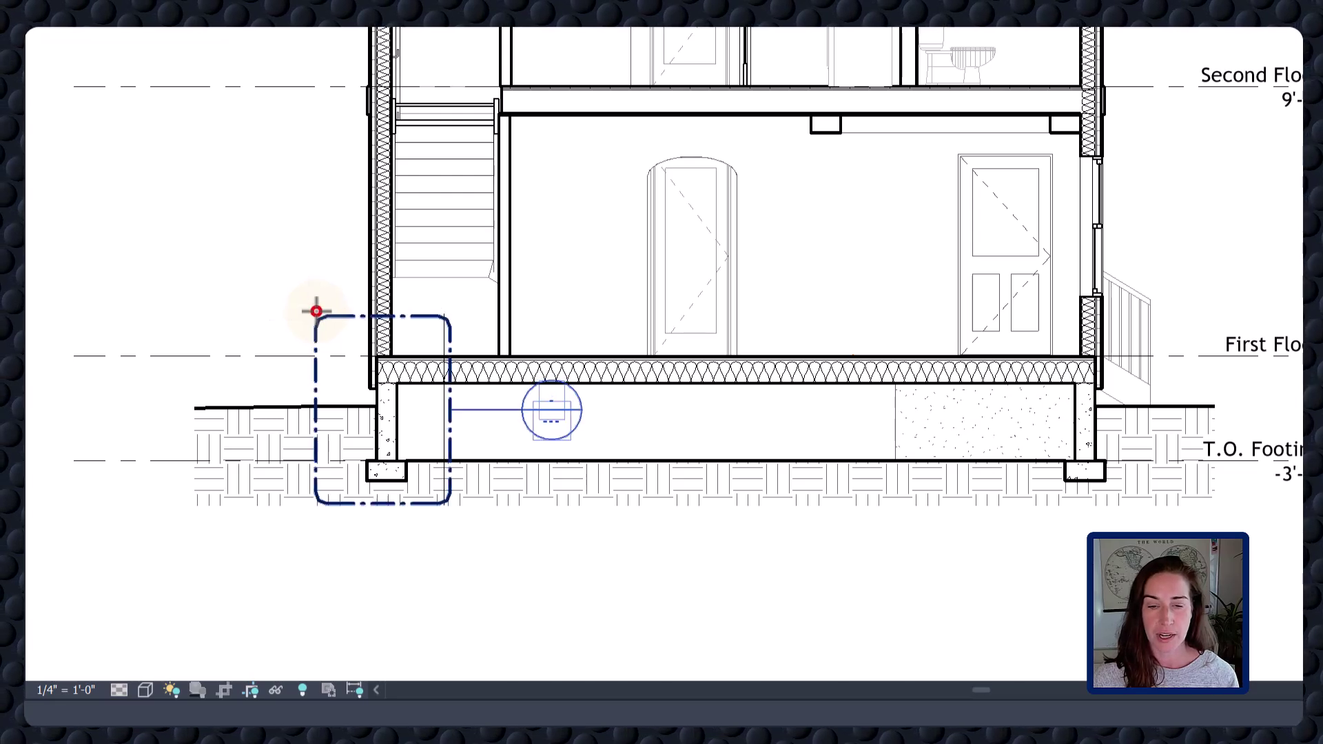
Step: Move the callout's bubble outside the building, above and to the left of its boundary, and open the callout view
left_click(453, 437)
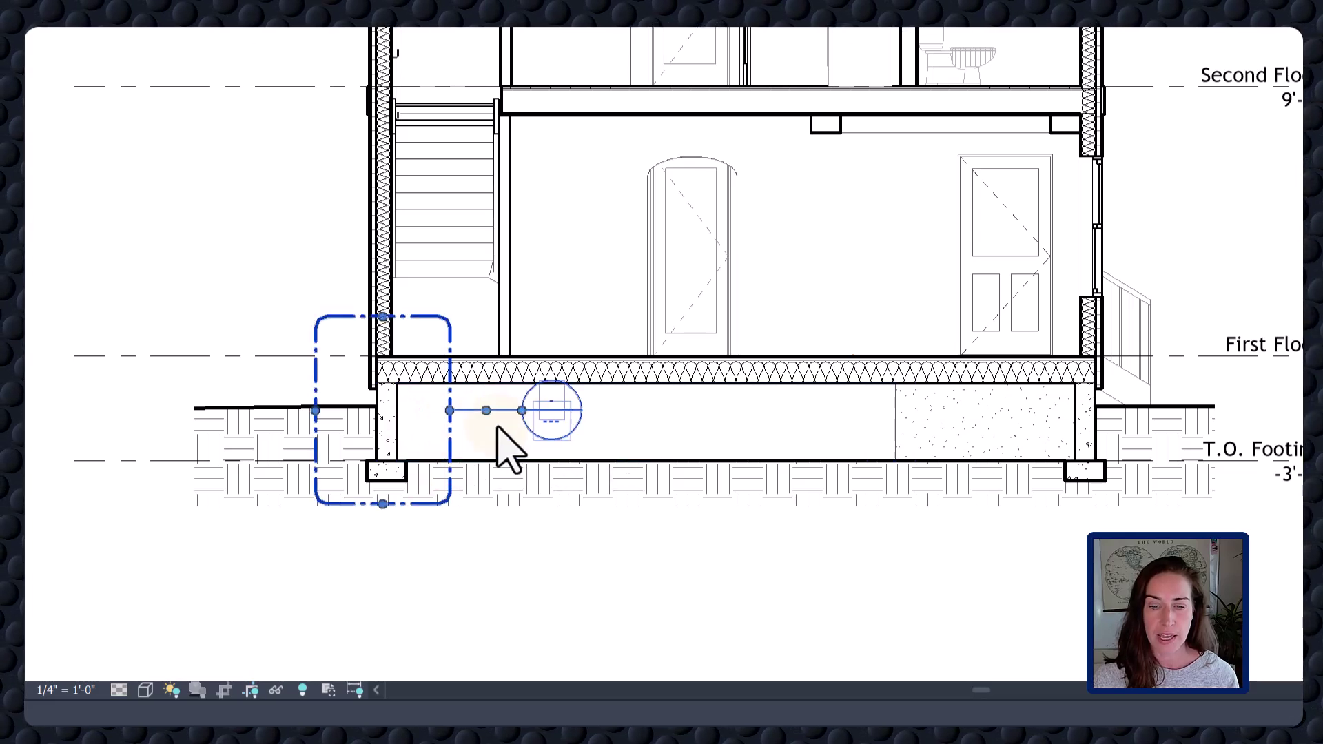
mouse_move(520, 407)
left_mouse_down()
mouse_move(428, 281)
mouse_move(299, 292)
left_mouse_up()
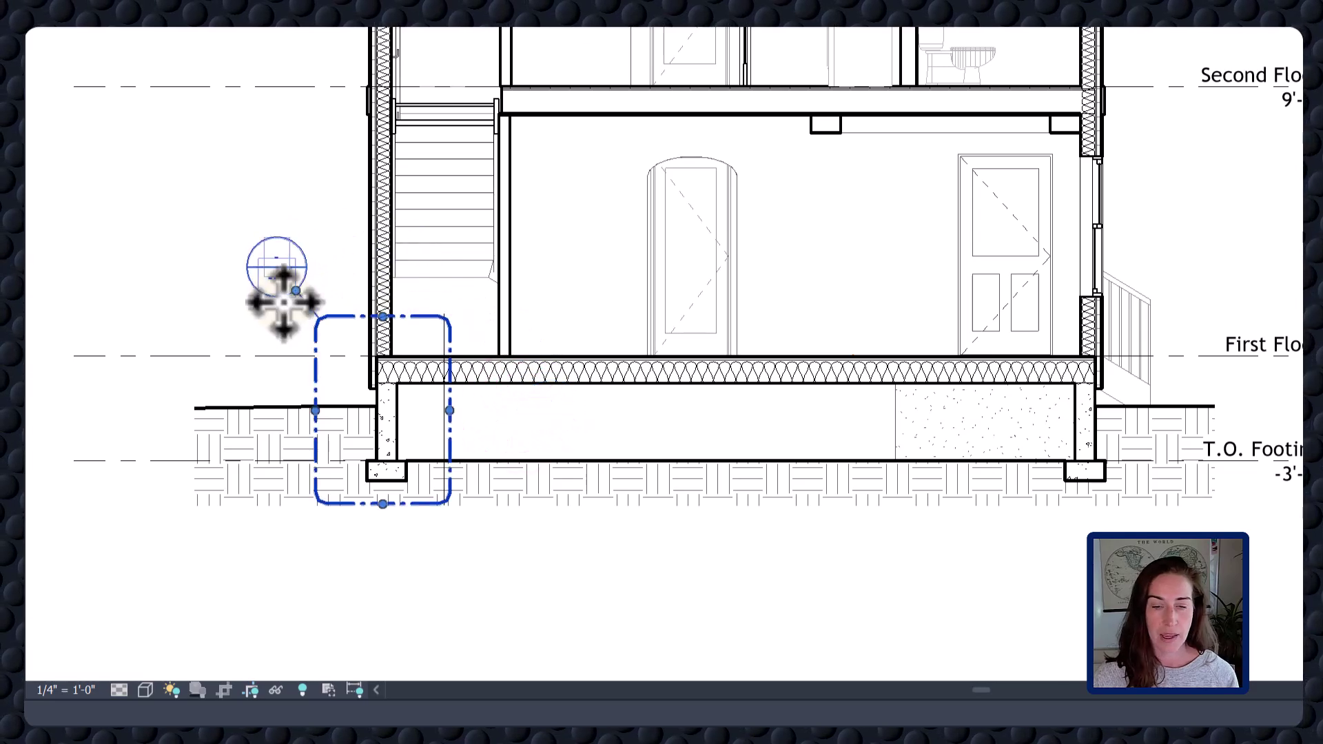
right_click(284, 302)
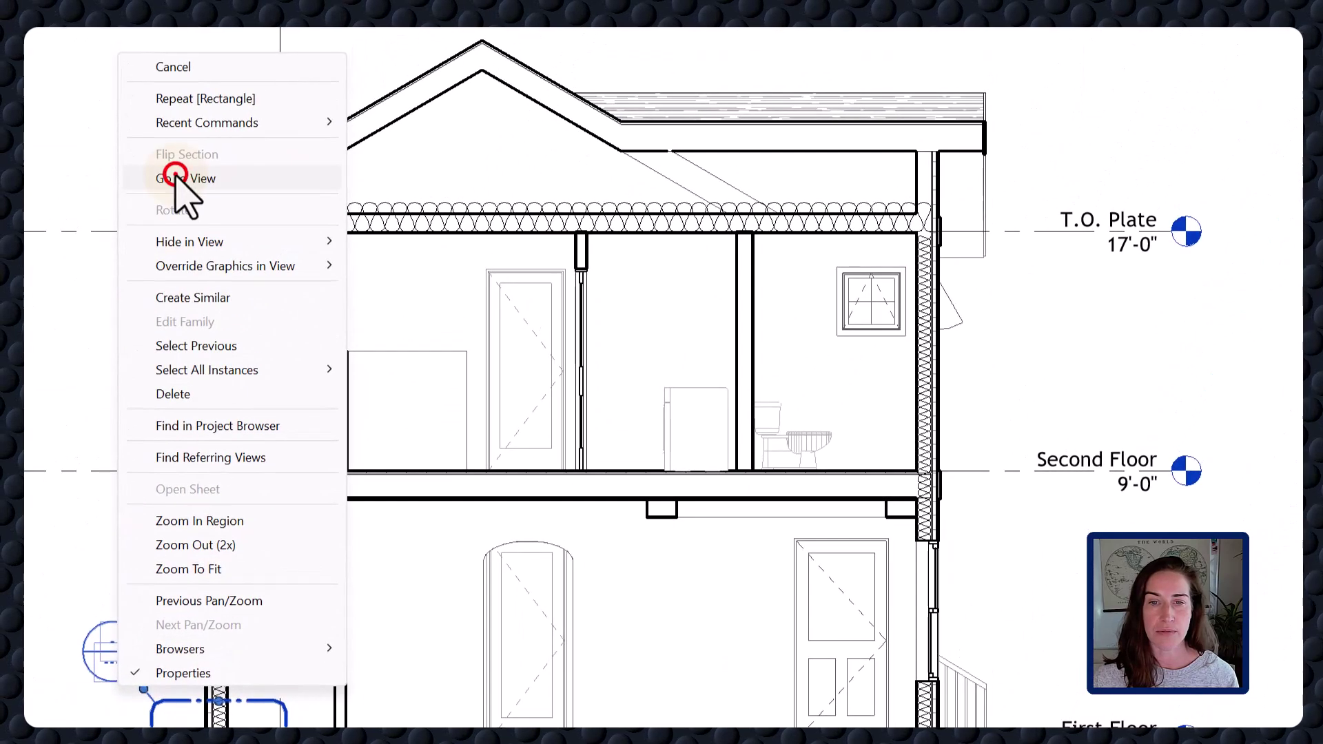
left_click(175, 177)
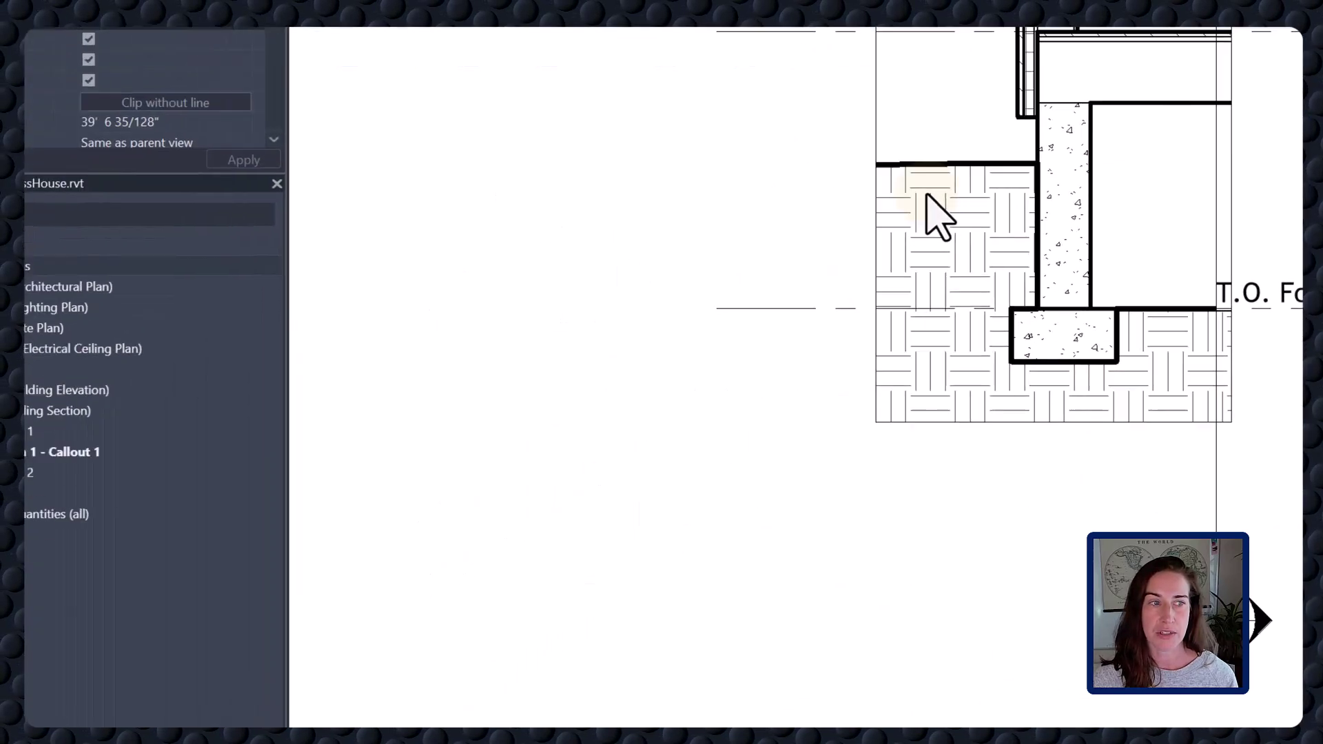
Step: Set the callout view's scale to 1 1/2" = 1'-0" and rename the view TYP Foundation Detail
left_click(472, 690)
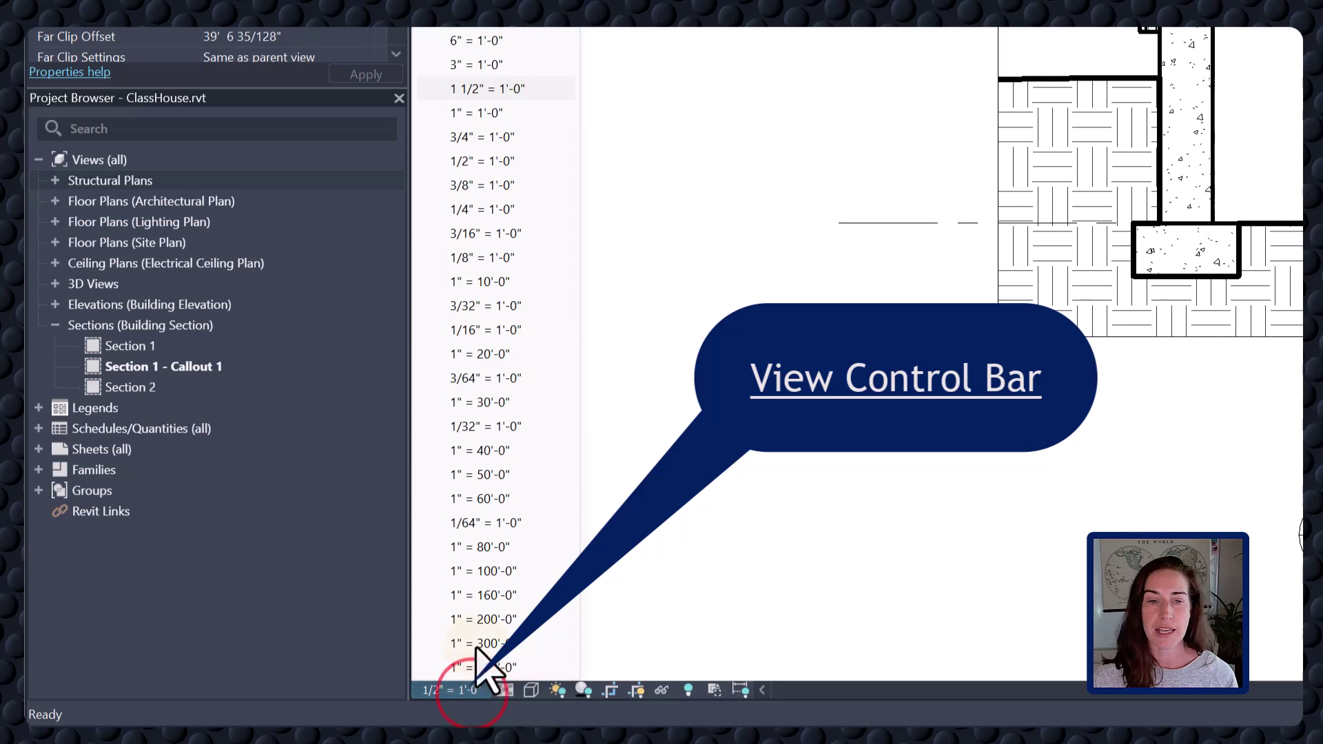
left_click(518, 90)
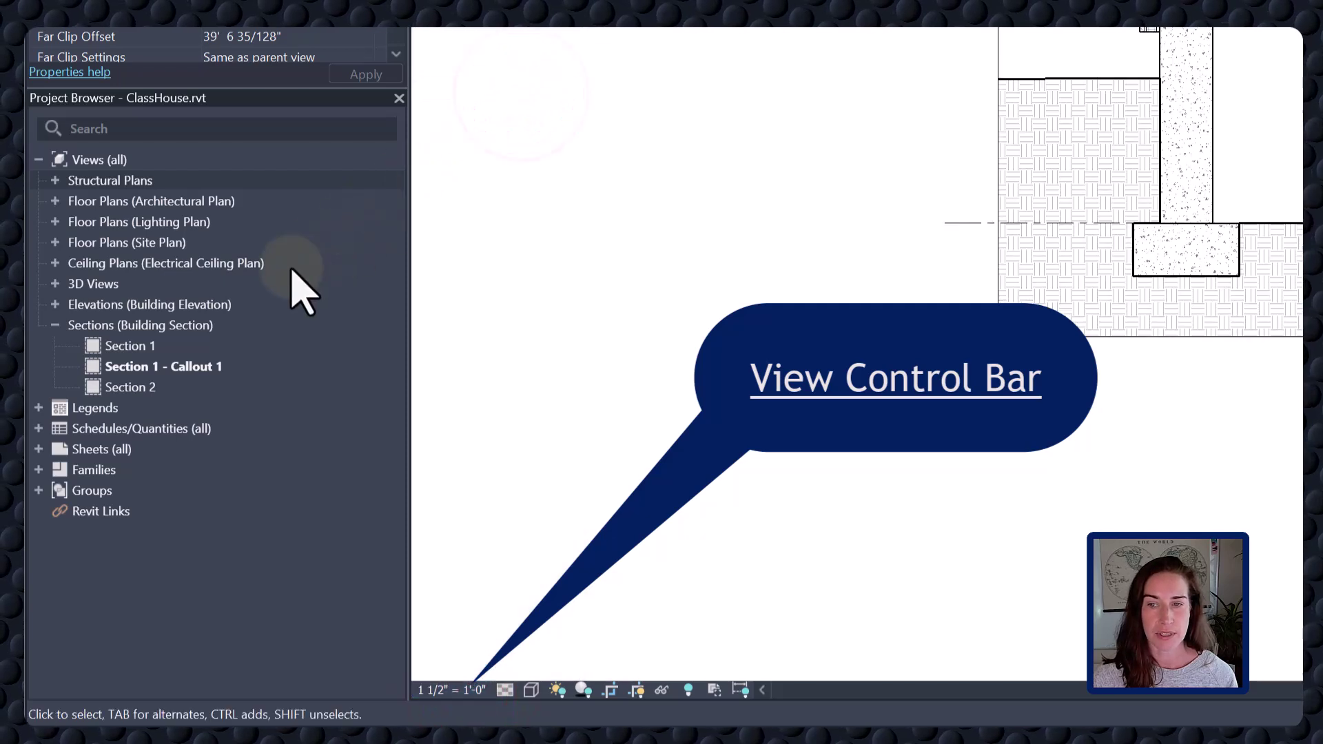
left_click(171, 367)
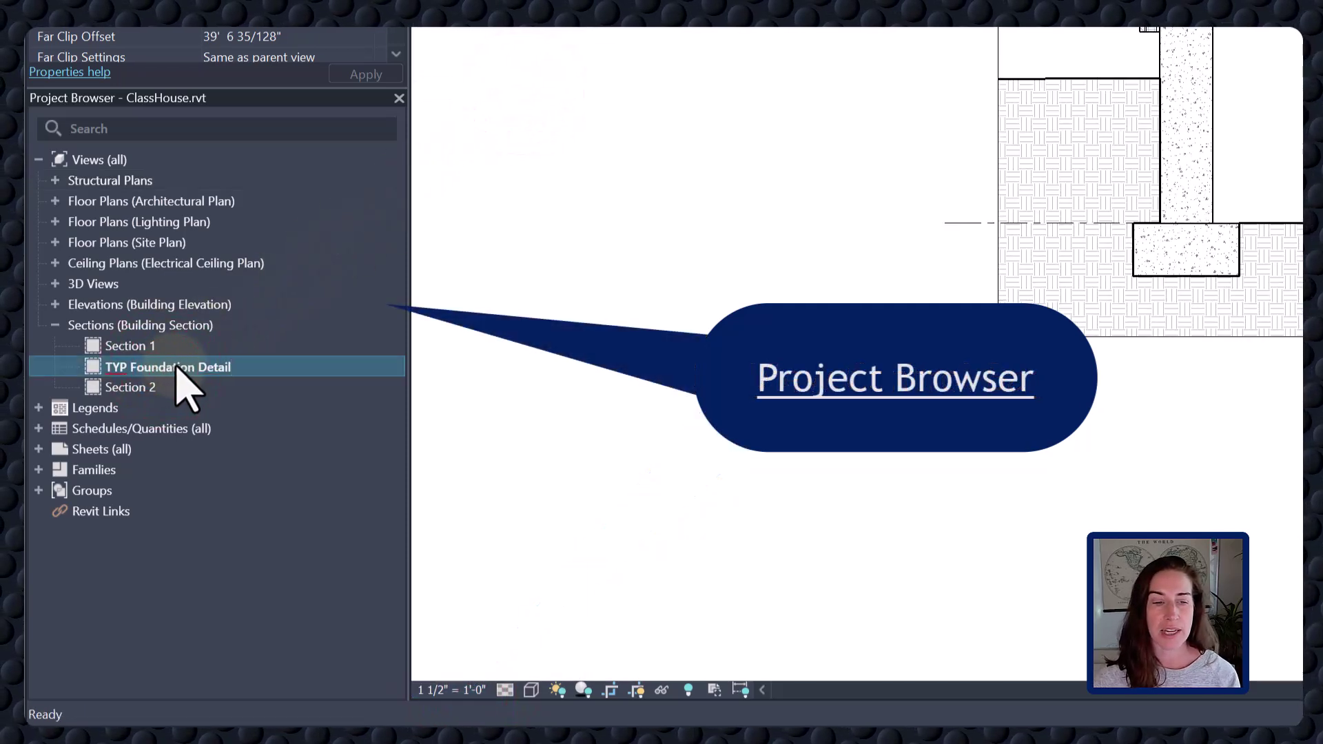
left_click(290, 366)
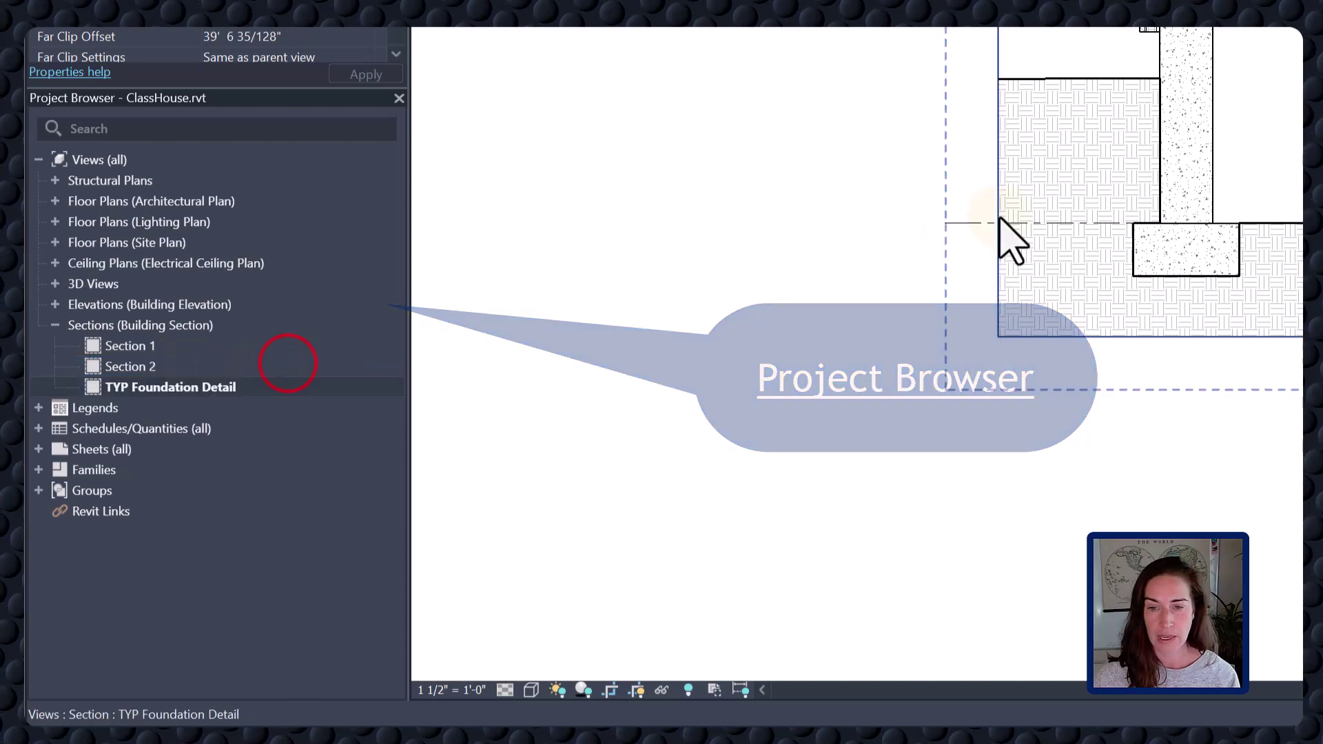
Step: Enlarge the view's annotation crop region outward on its left and upper sides
left_click(997, 225)
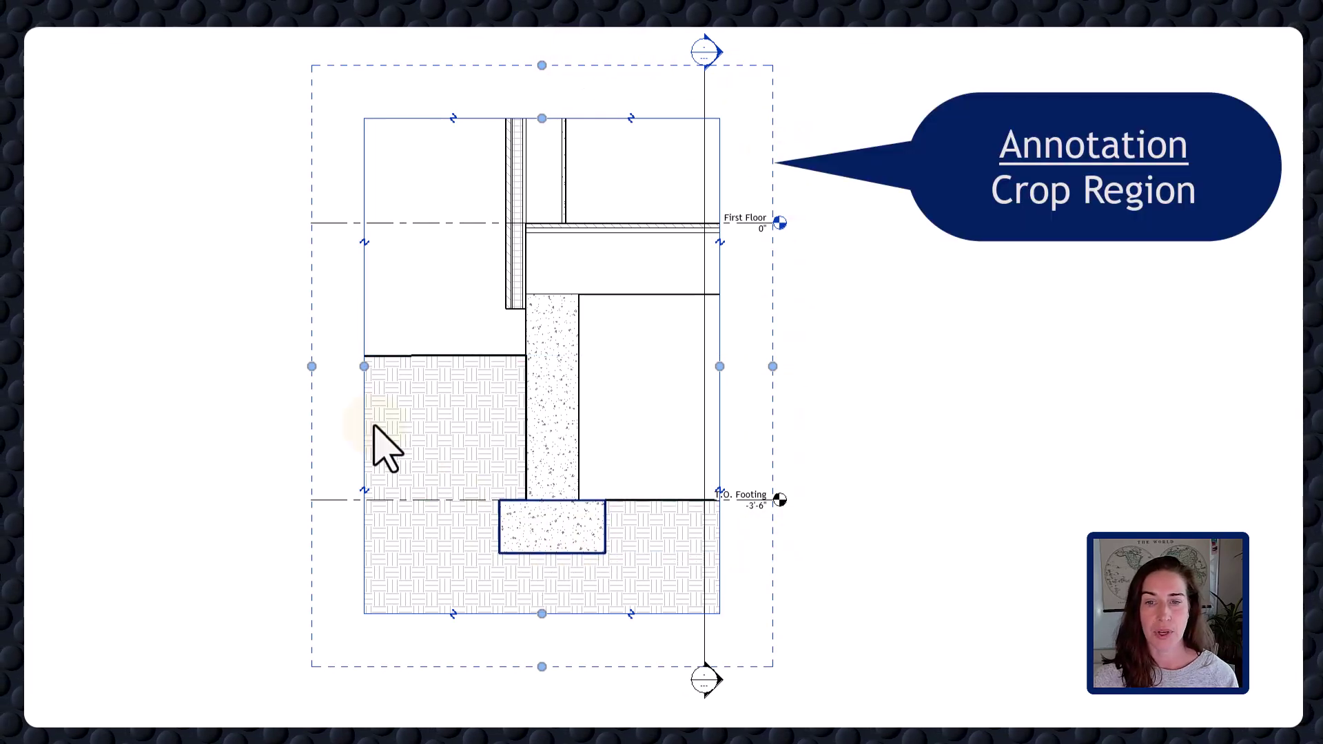
left_click_drag(311, 366, 212, 365)
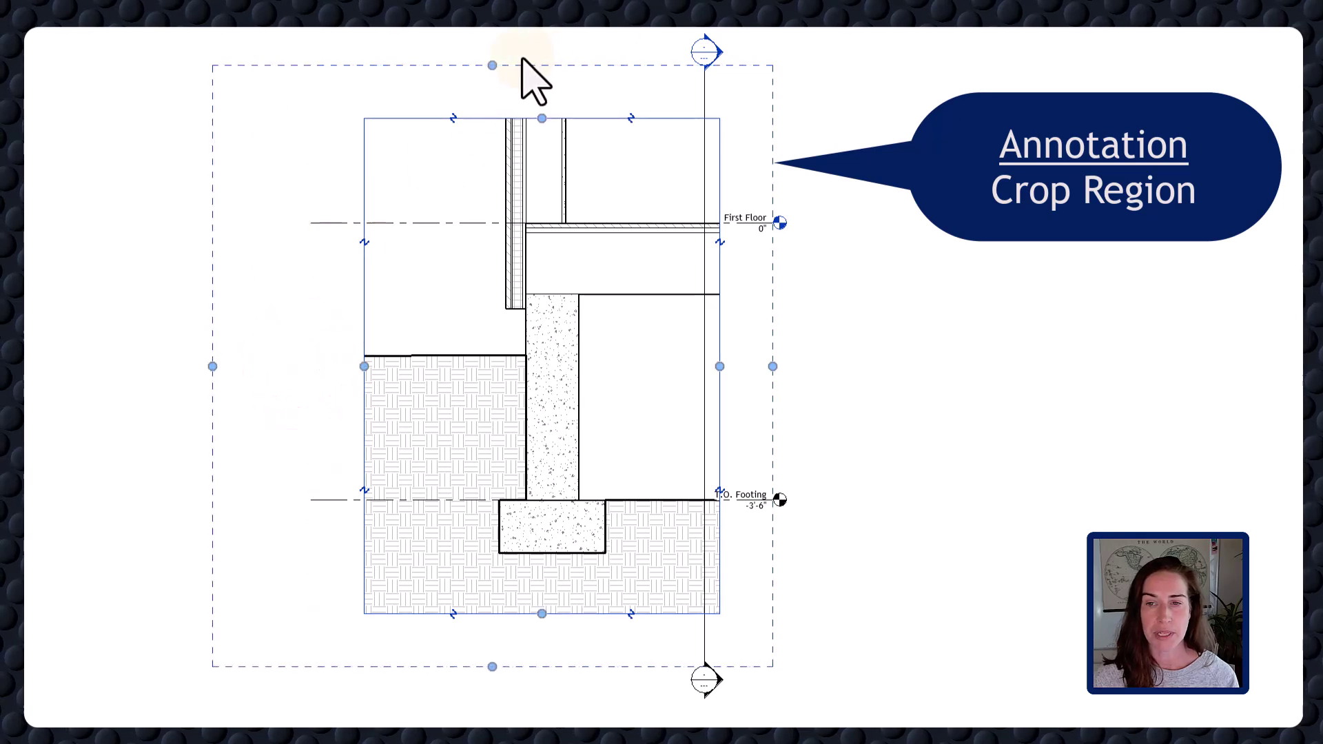
left_click_drag(492, 64, 494, 31)
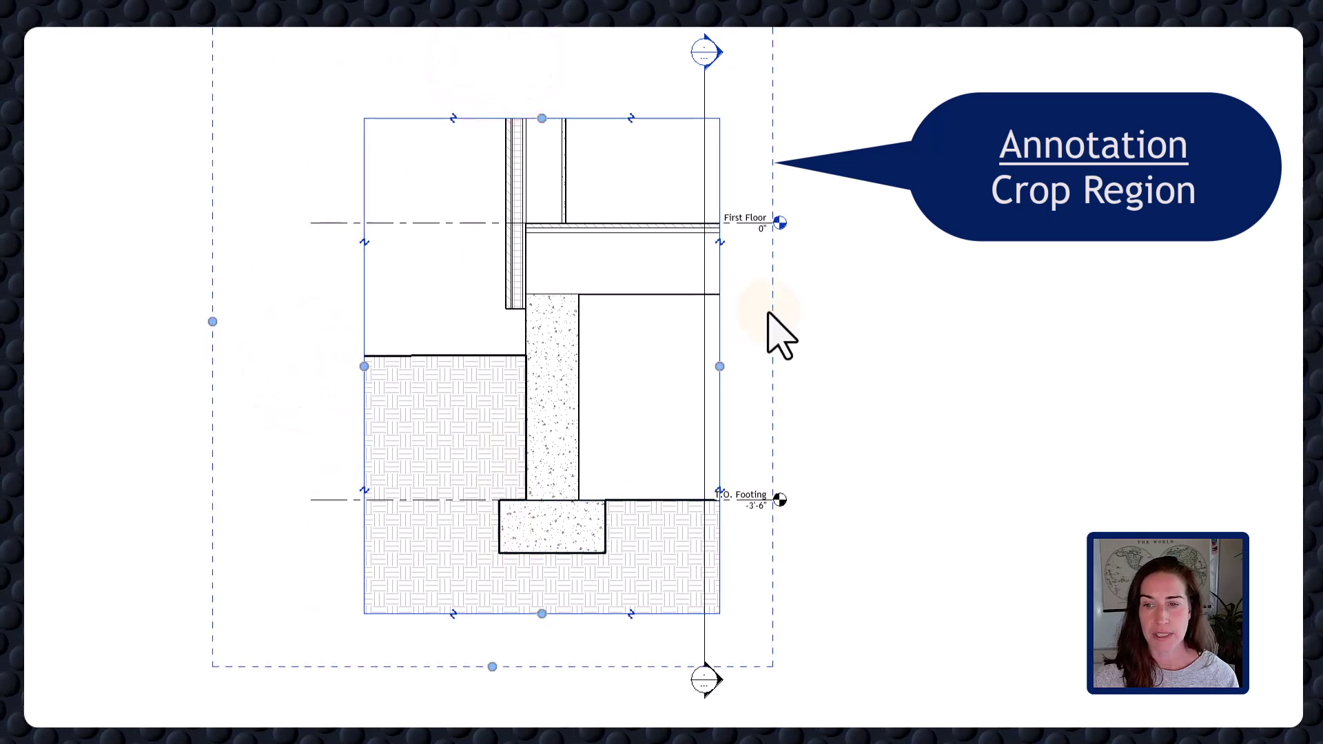
Step: Hide the vertical section marker that crosses the foundation detail in this view
left_click(705, 168)
right_click(704, 160)
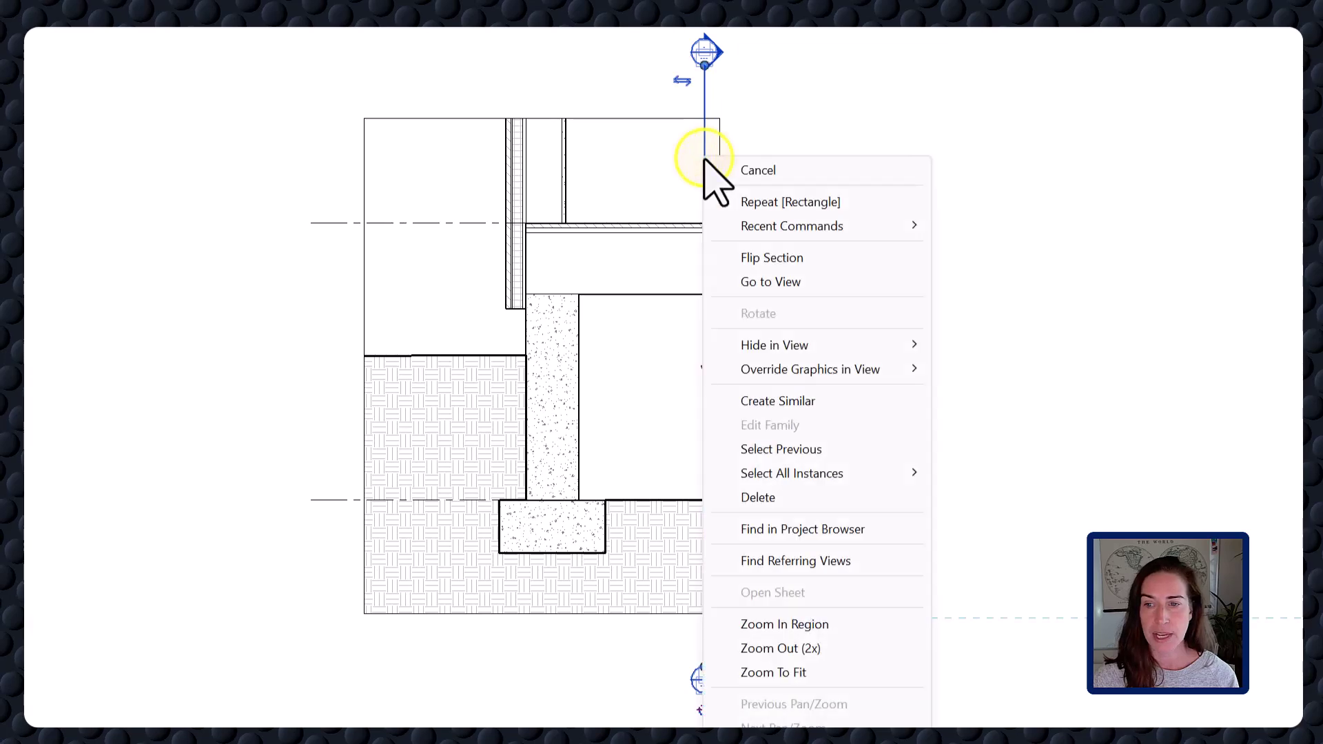
left_click(755, 338)
key("Escape")
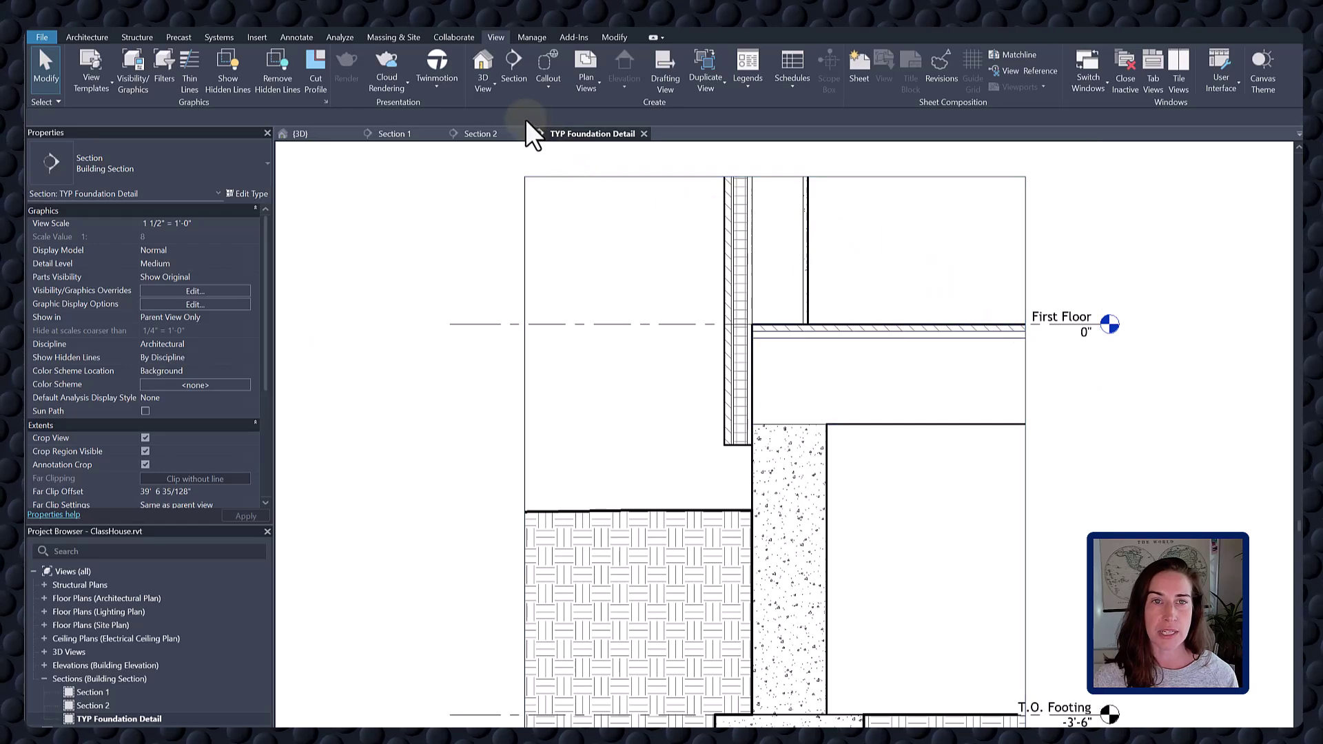
Step: Place a cut-lumber detail component flat on the First Floor level as the exterior wall's bottom plate, rotated to fit the 5 1/2" stud space
left_click(307, 40)
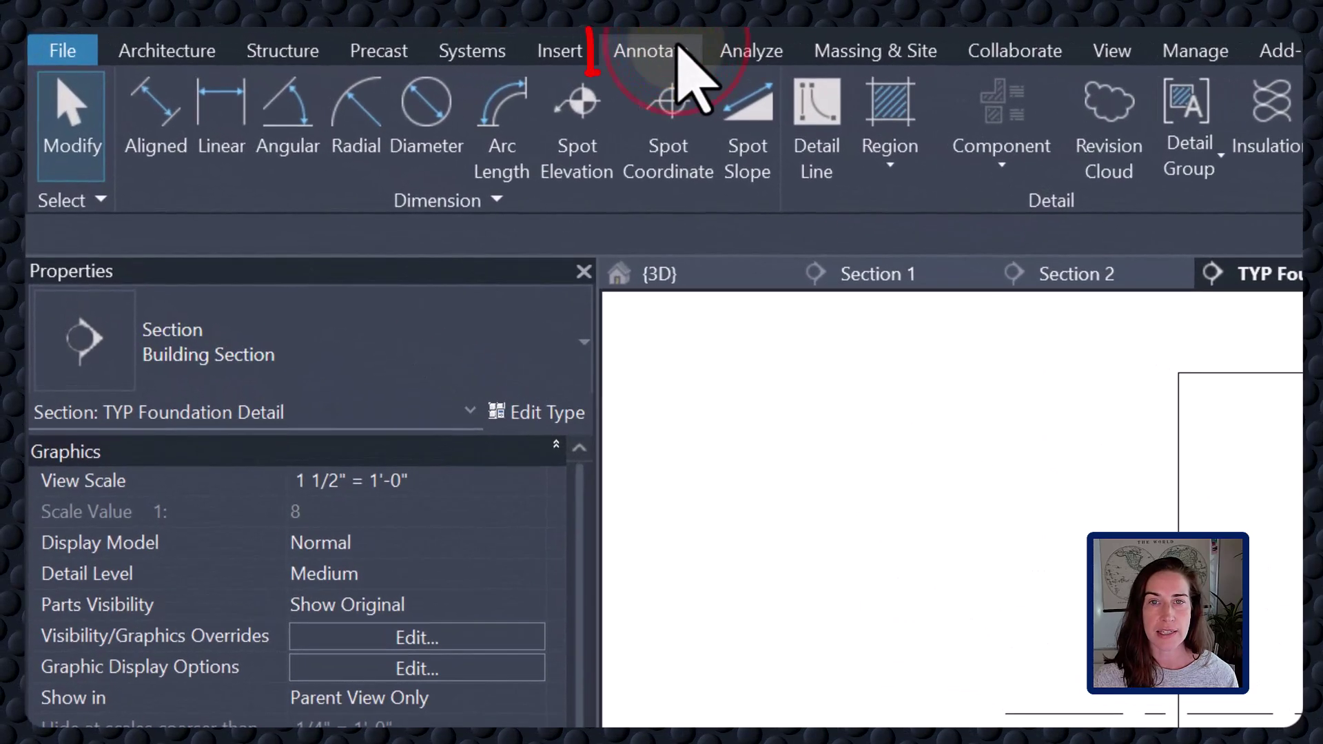
left_click(998, 165)
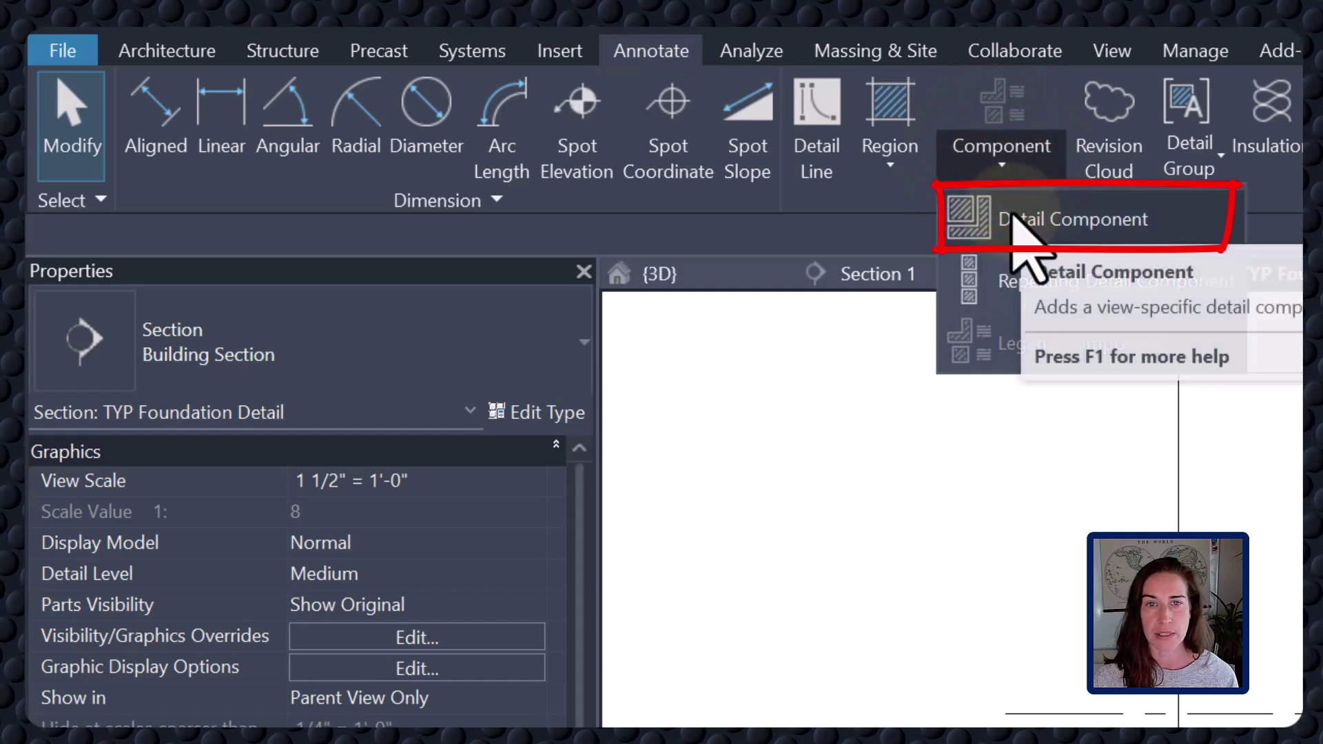
left_click(947, 219)
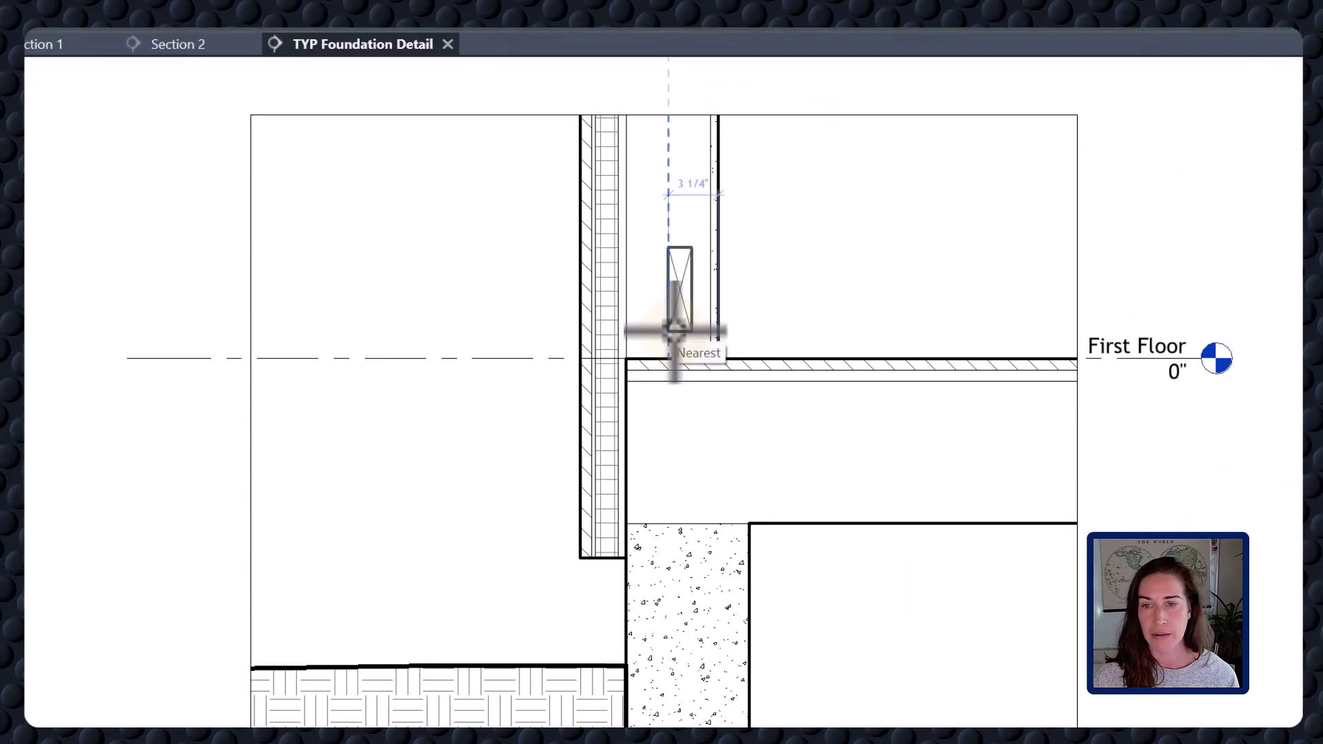
key("space")
key("space")
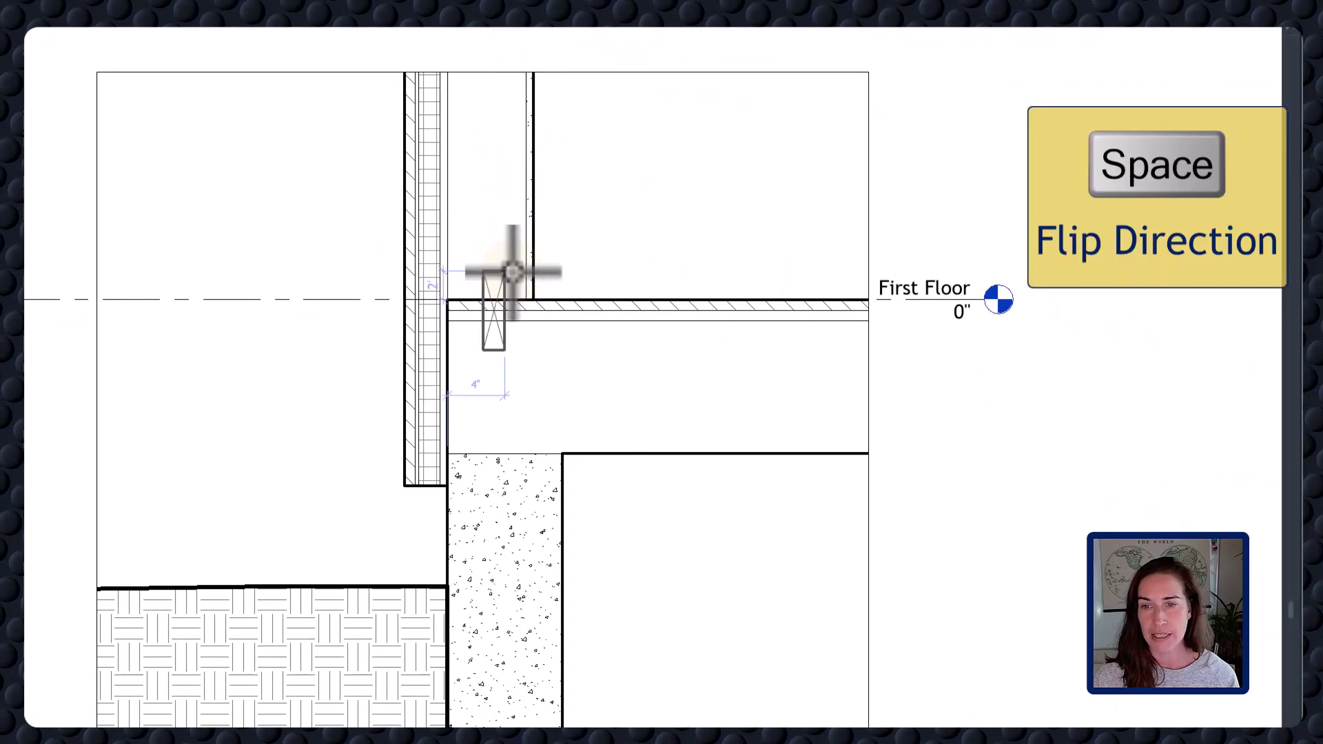
key("space")
key("space")
key("space")
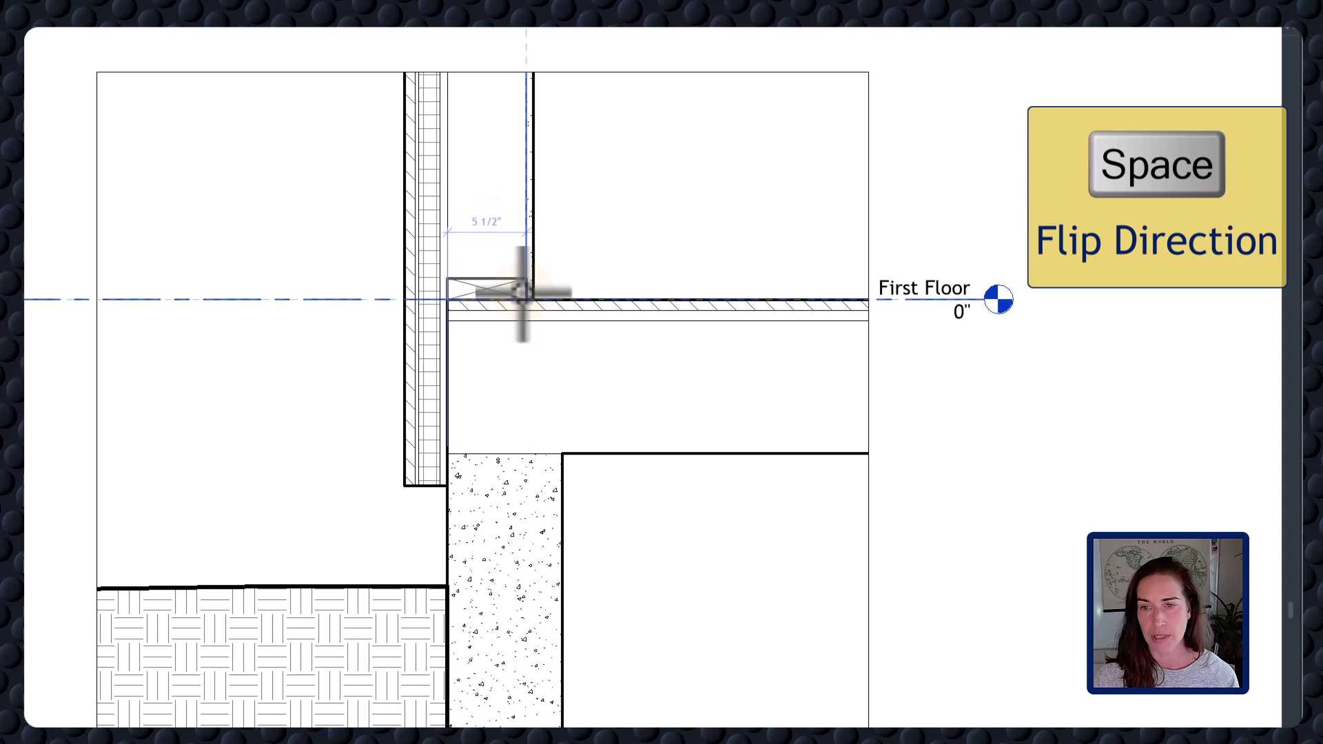
left_click(522, 295)
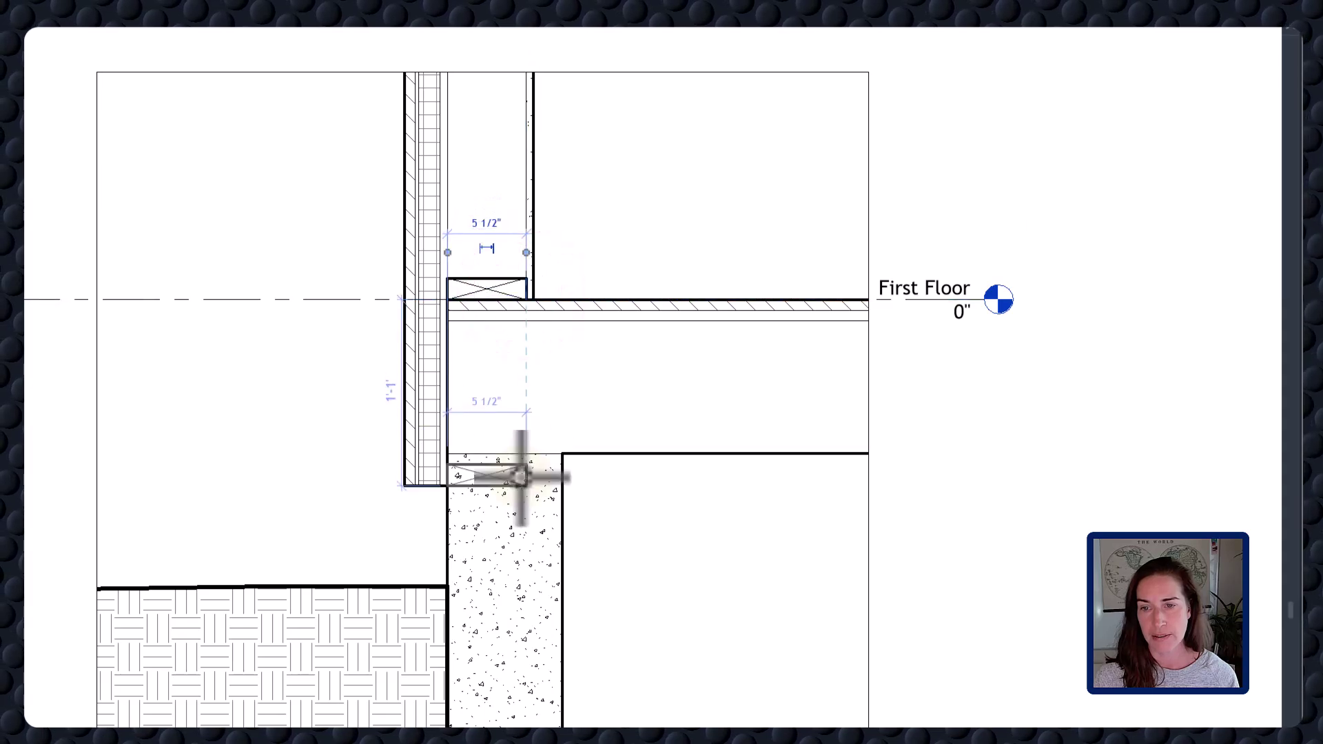
Step: Add a matching flat sill plate at the top of the foundation wall and an upright 2x10 Nominal Cut Lumber-Section above it
left_click(521, 473)
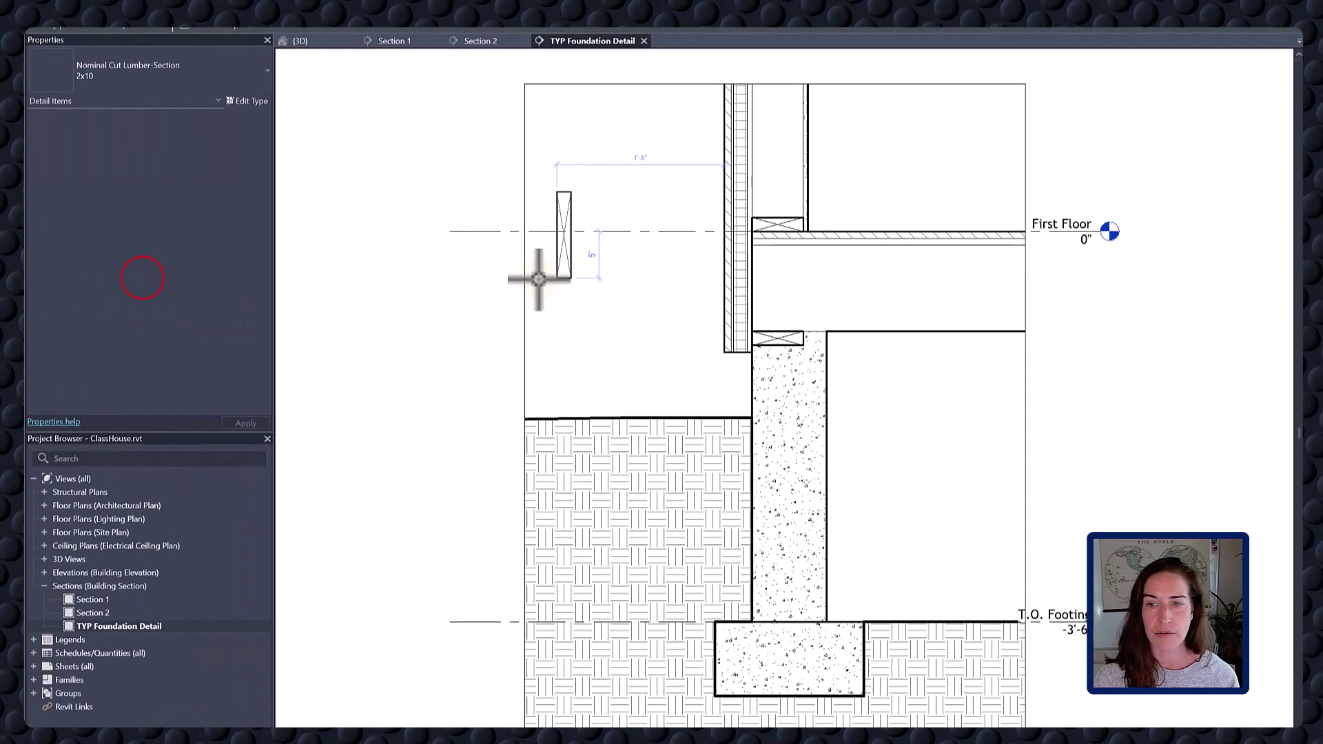
left_click(758, 325)
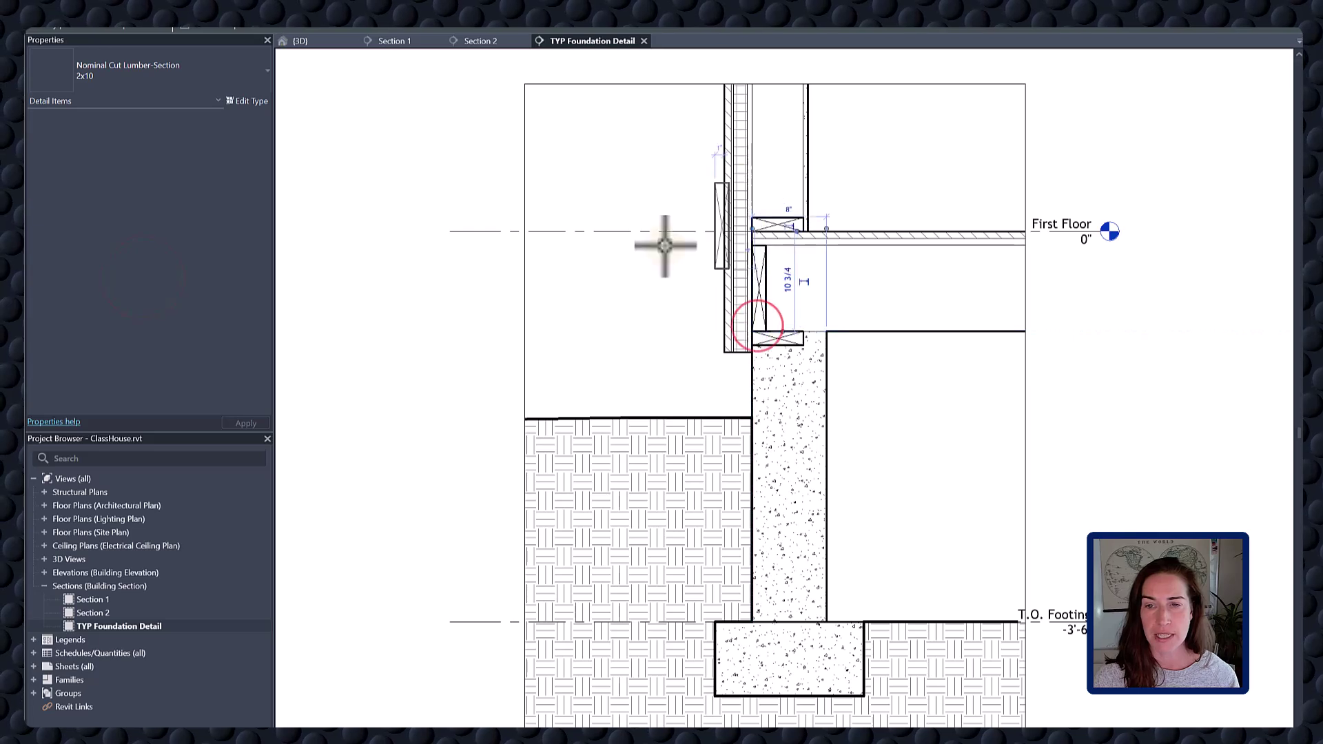
left_click(188, 69)
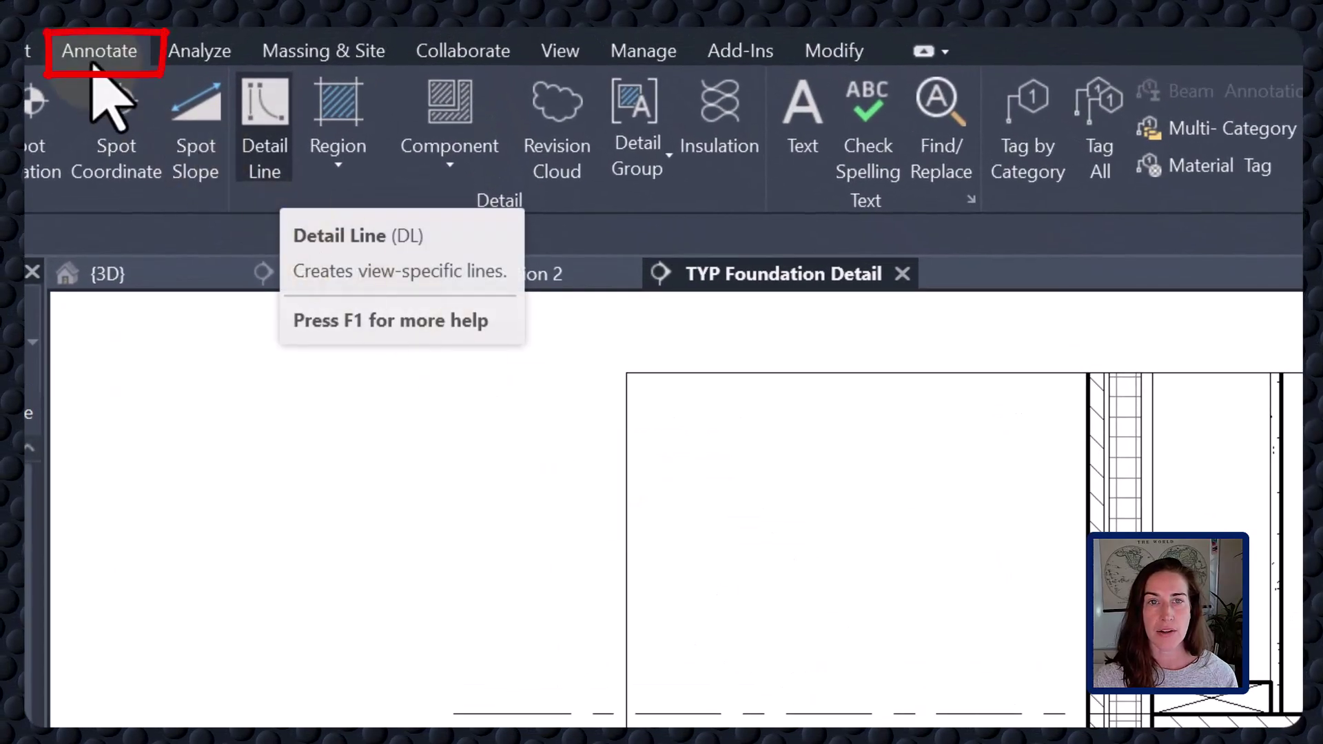
Step: Draw a <Wide Lines> spline detail line from the sill plate's lower inner corner, down beside the foundation wall and out along the crawl space floor
left_click(275, 144)
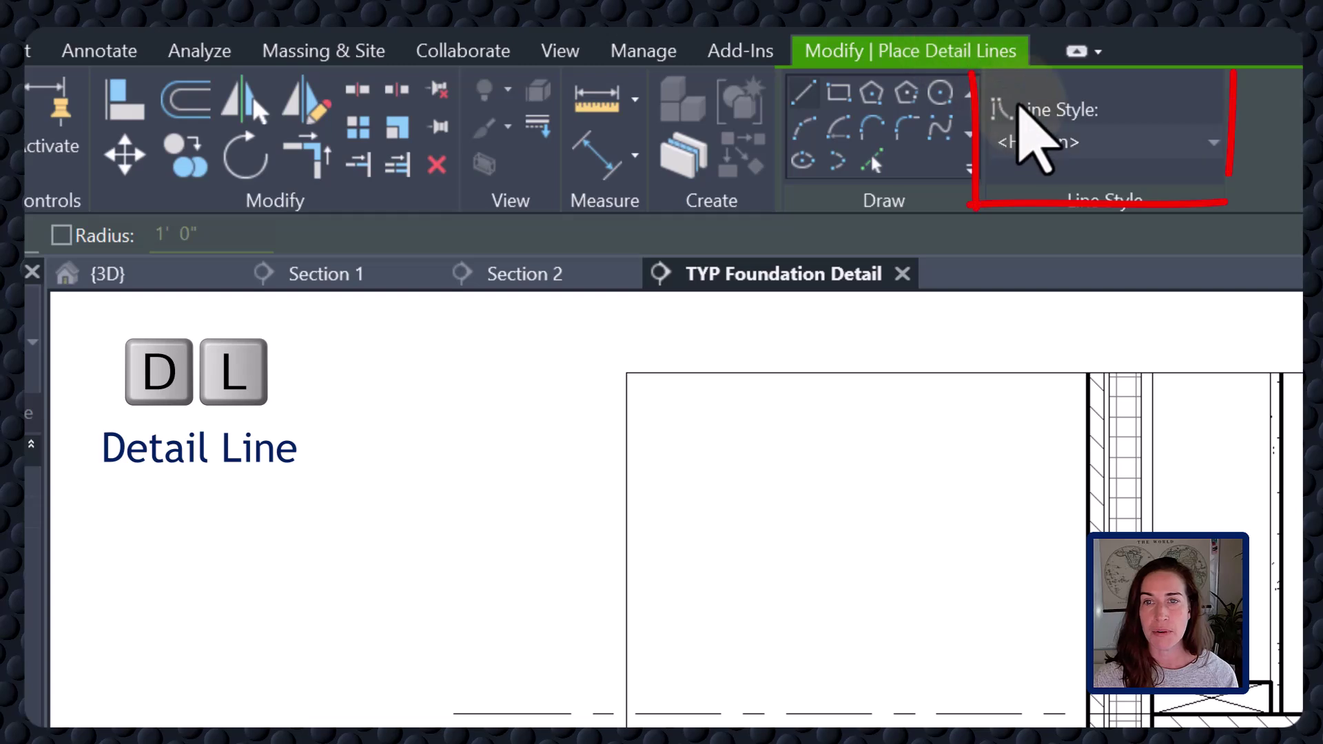
left_click(1068, 145)
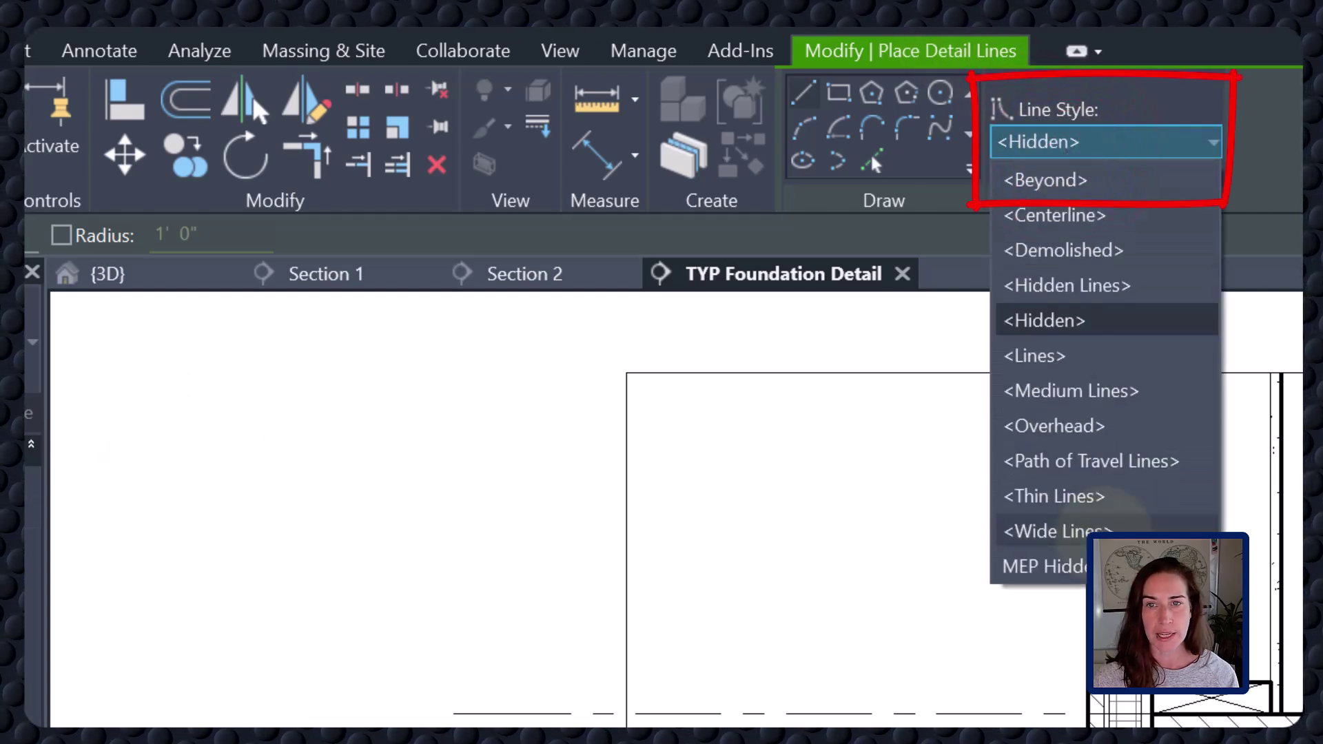
left_click(1096, 531)
left_click(945, 125)
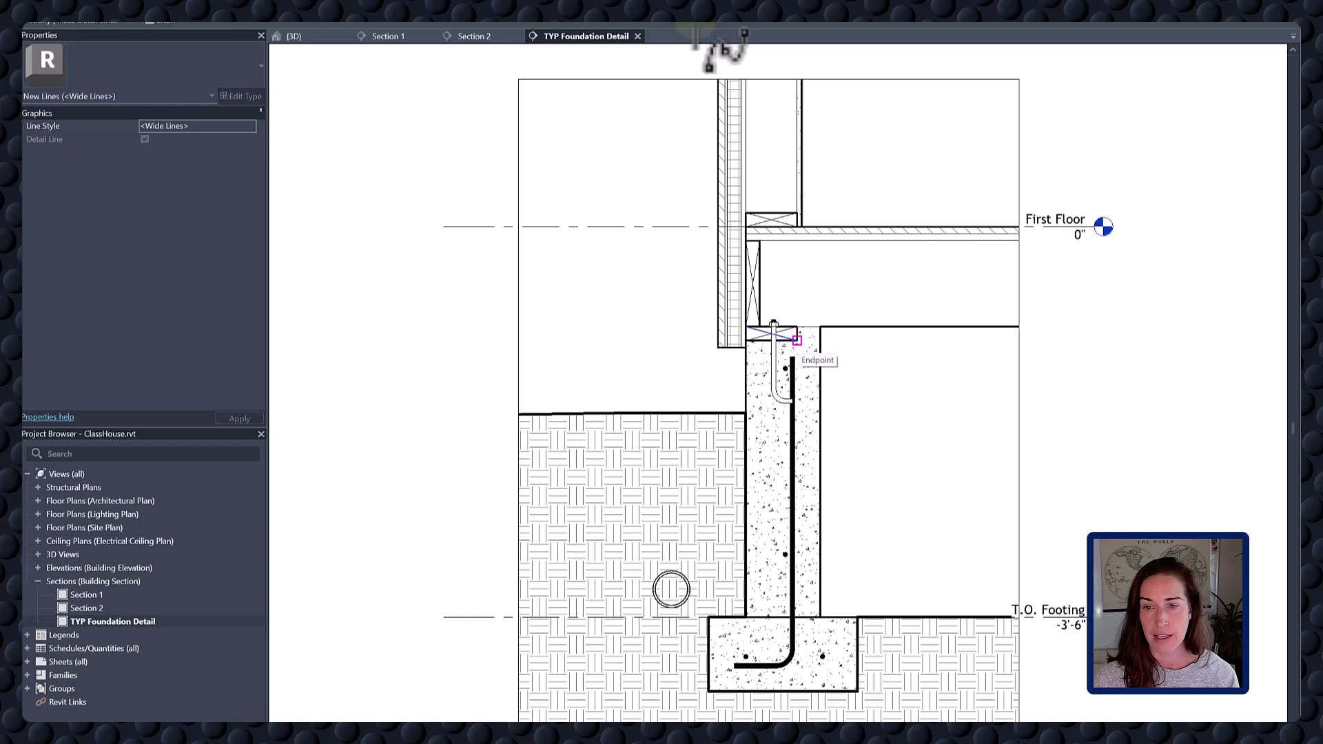
left_click(797, 340)
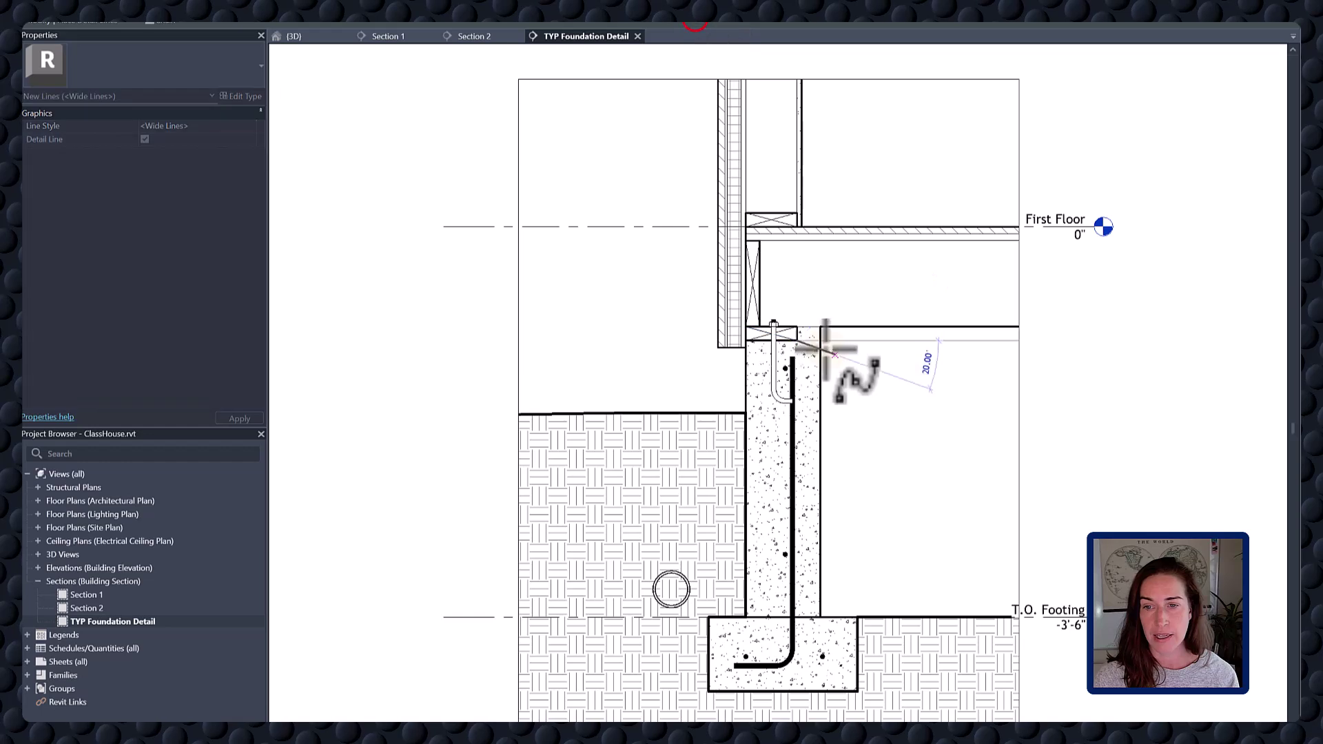
left_click(858, 411)
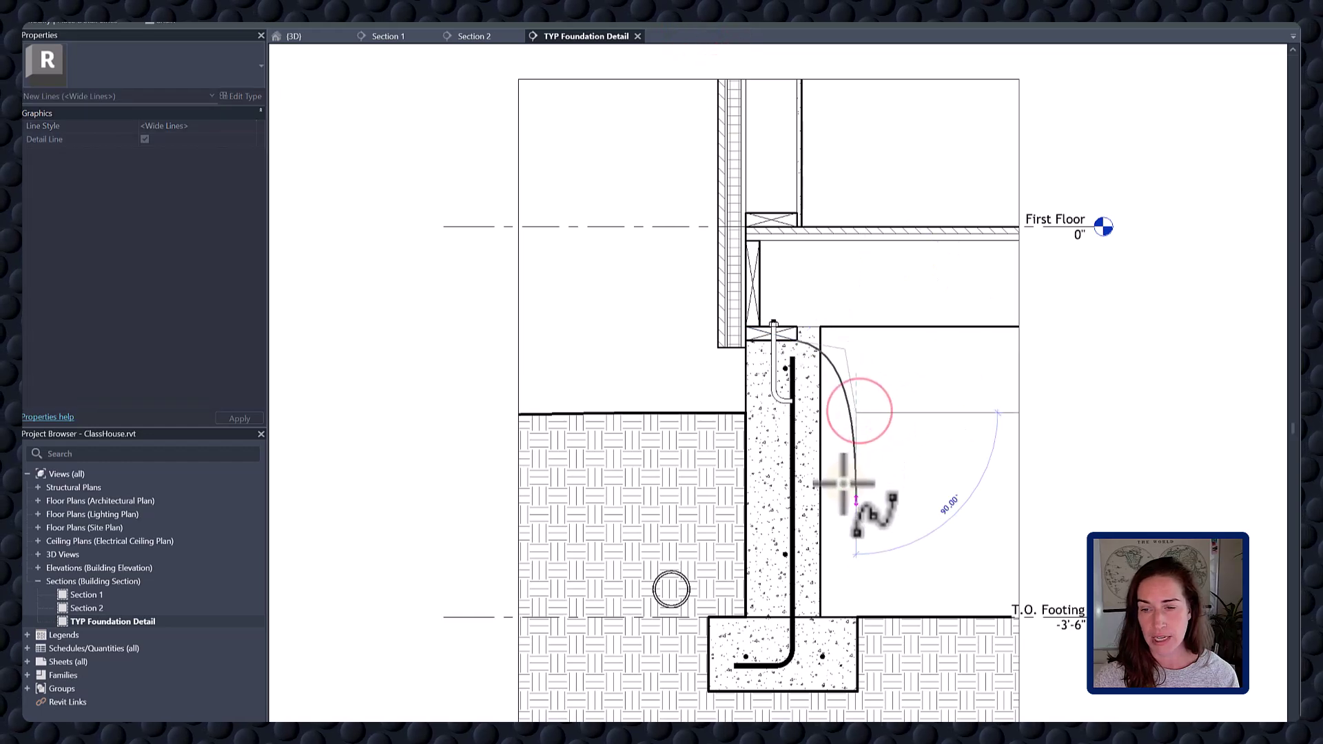
left_click(840, 506)
left_click(838, 584)
left_click(908, 590)
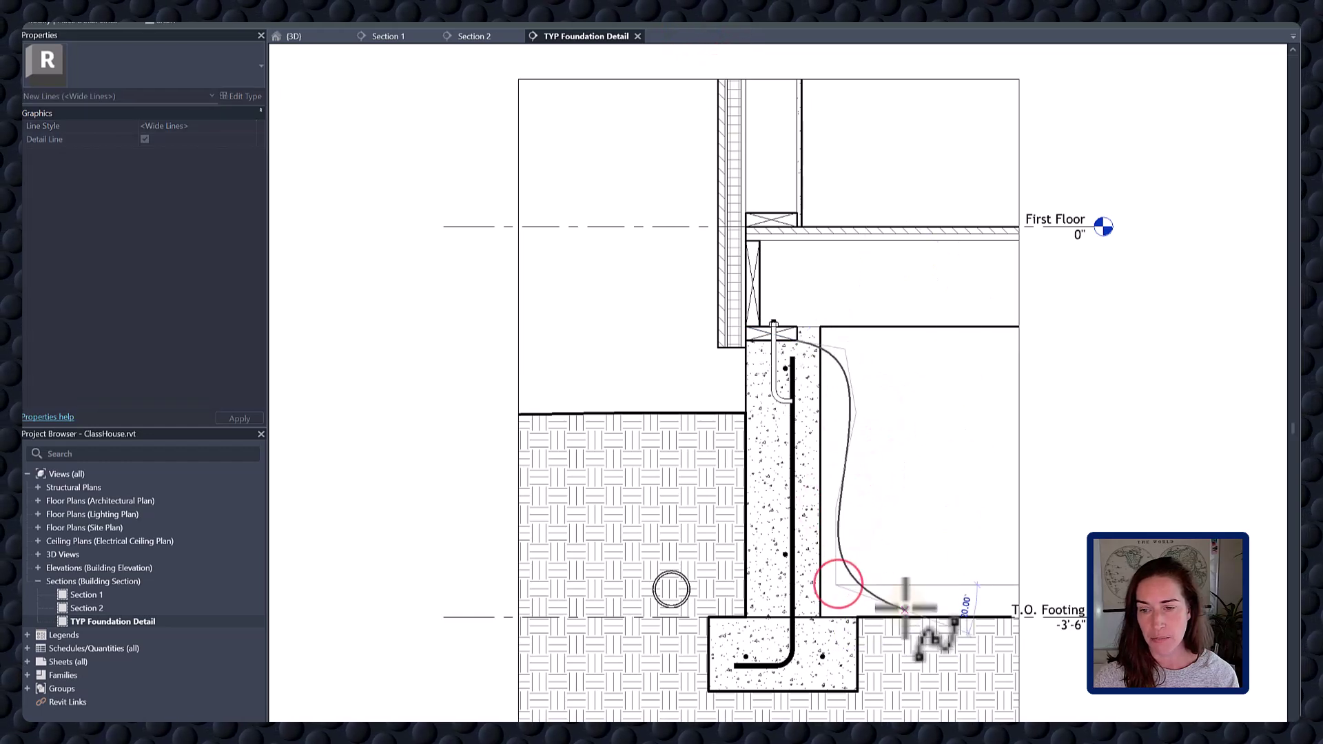
left_click(984, 604)
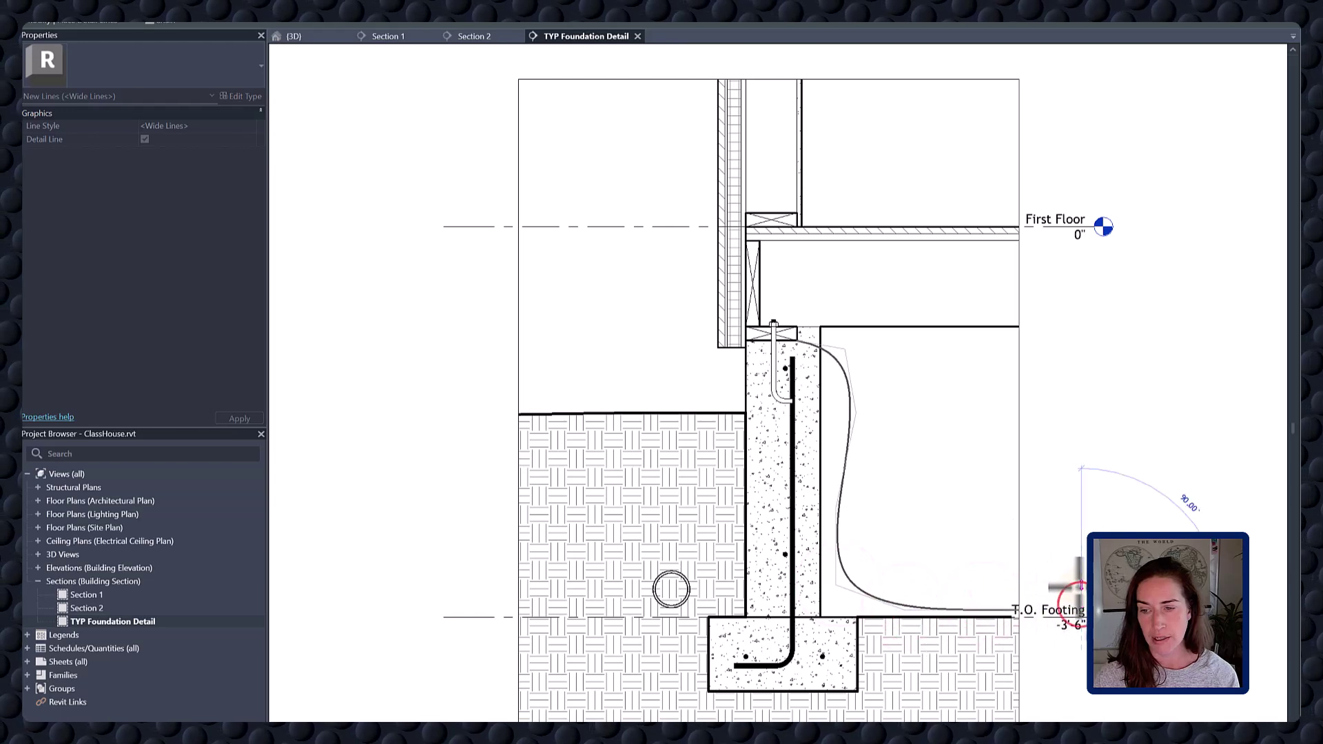
key("Escape")
key("Escape")
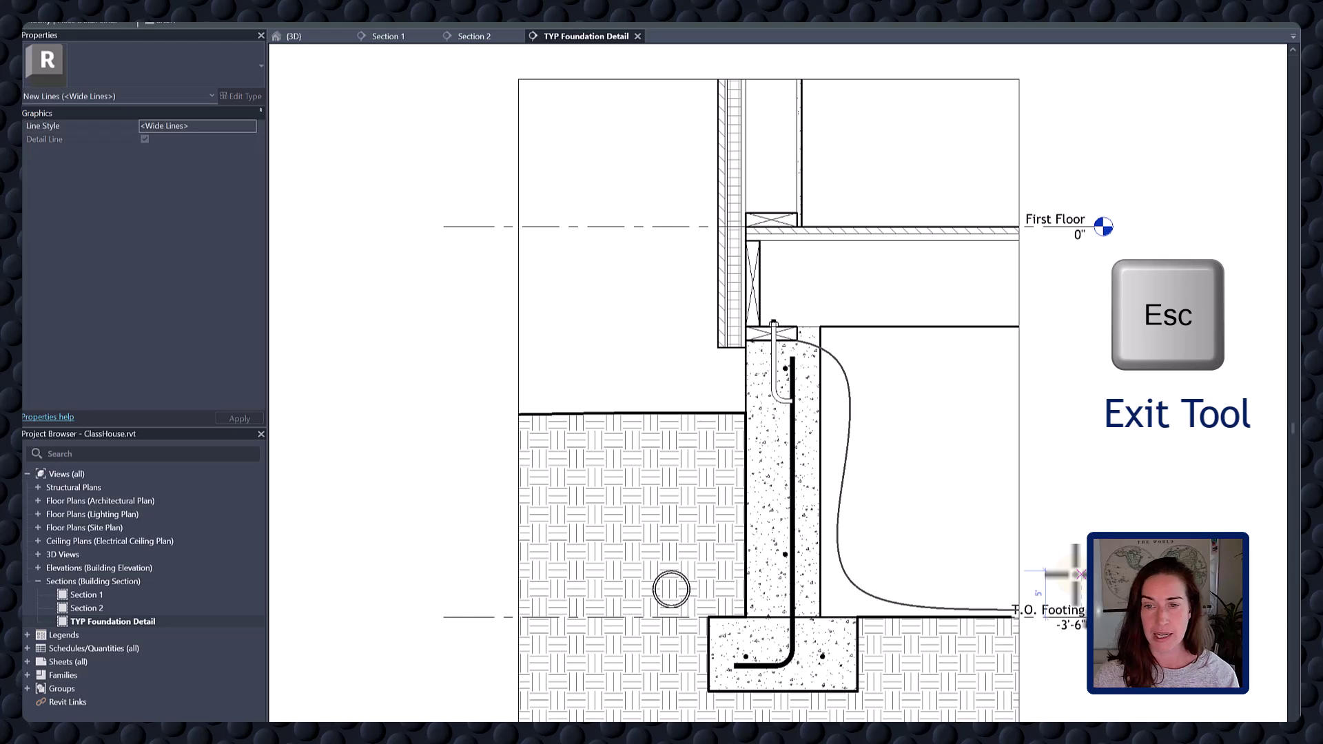
Step: Sketch a rectangular masking region from the sill plate's lower inner corner over the foundation wall's top, extending past the crop boundary
key("Escape")
left_click(815, 388)
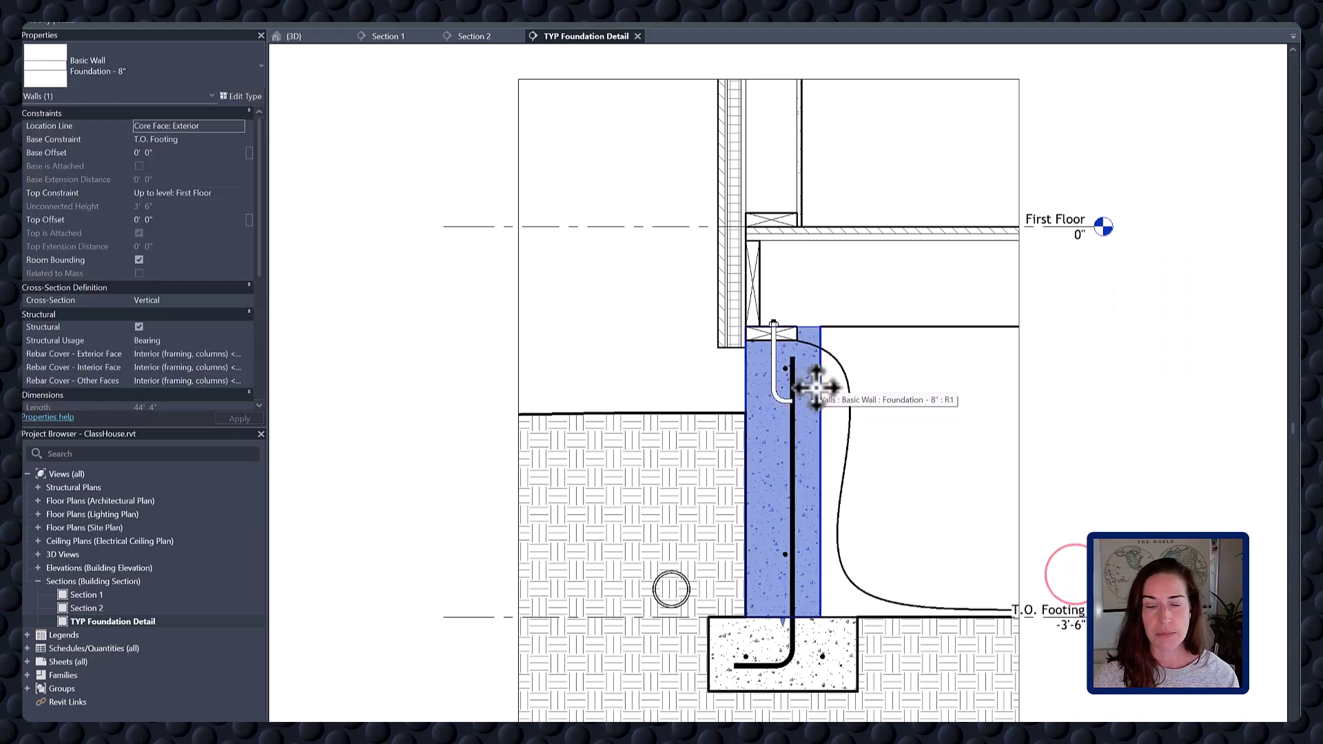
left_click(829, 306)
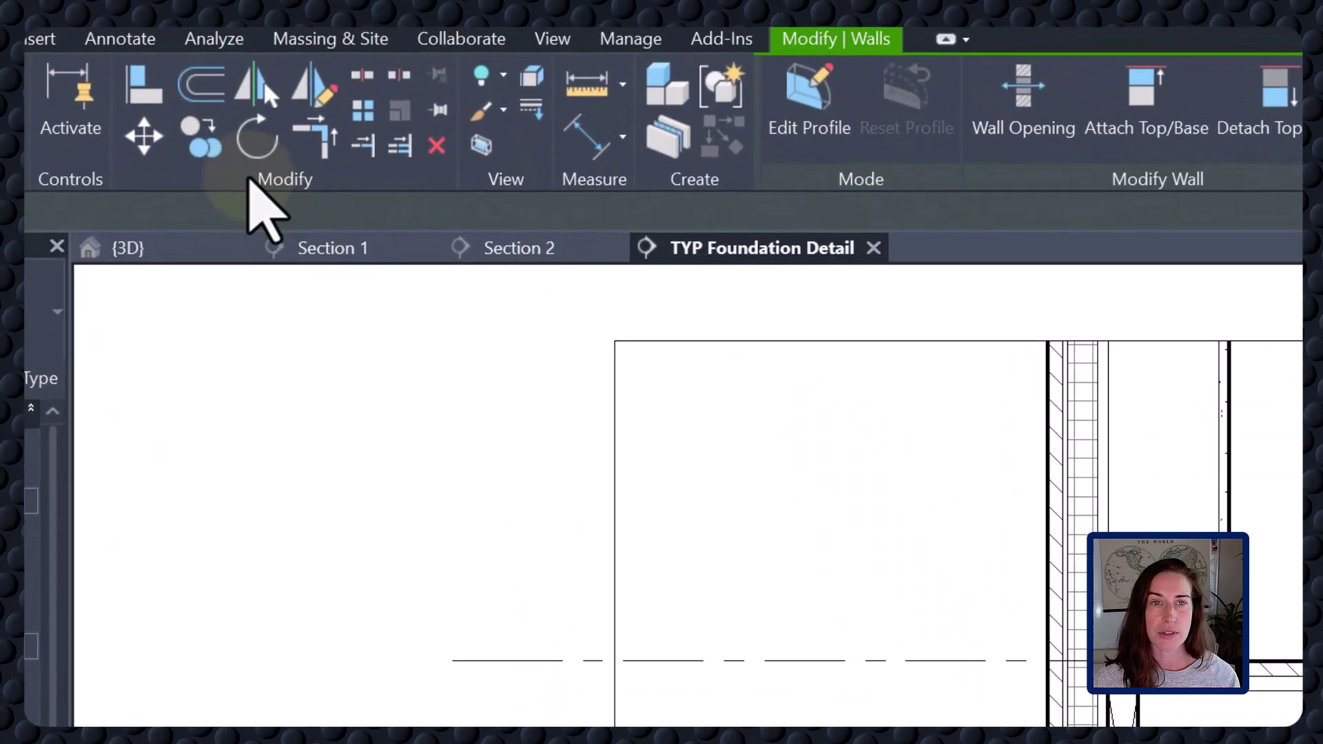
left_click(123, 45)
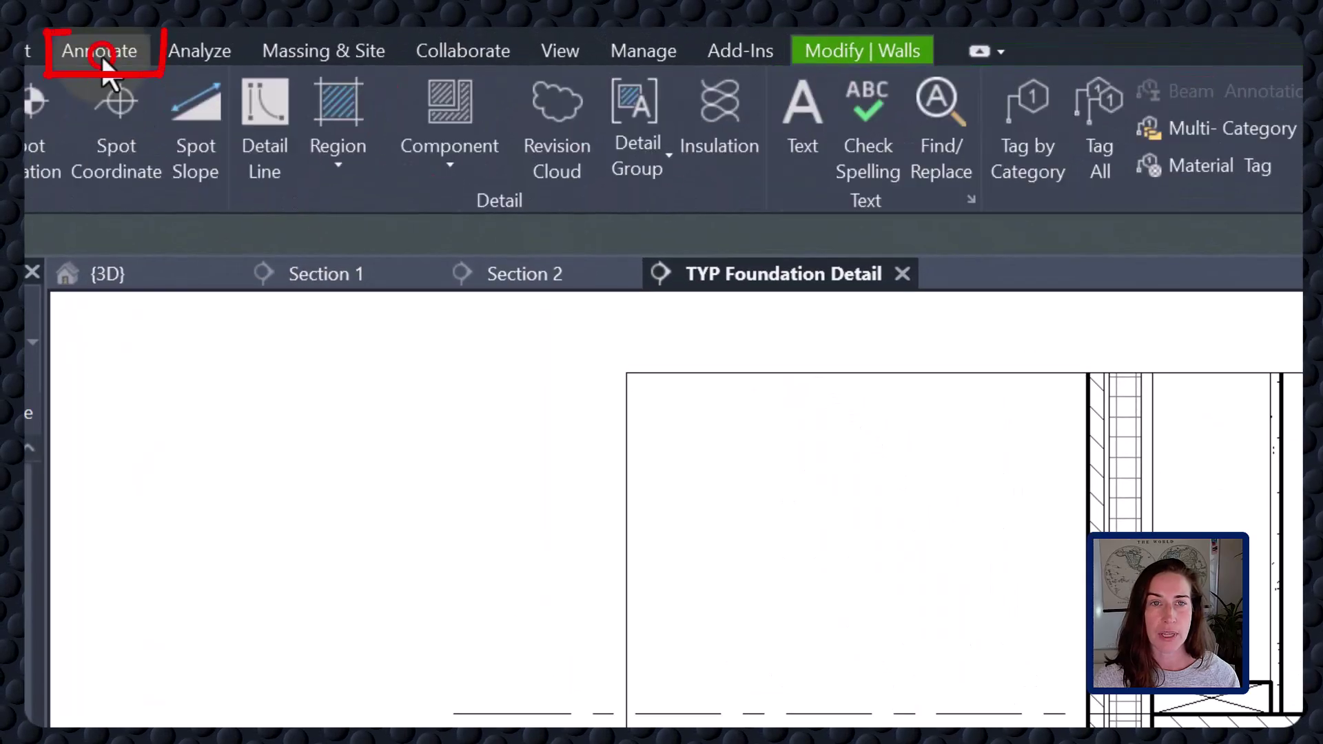
left_click(338, 166)
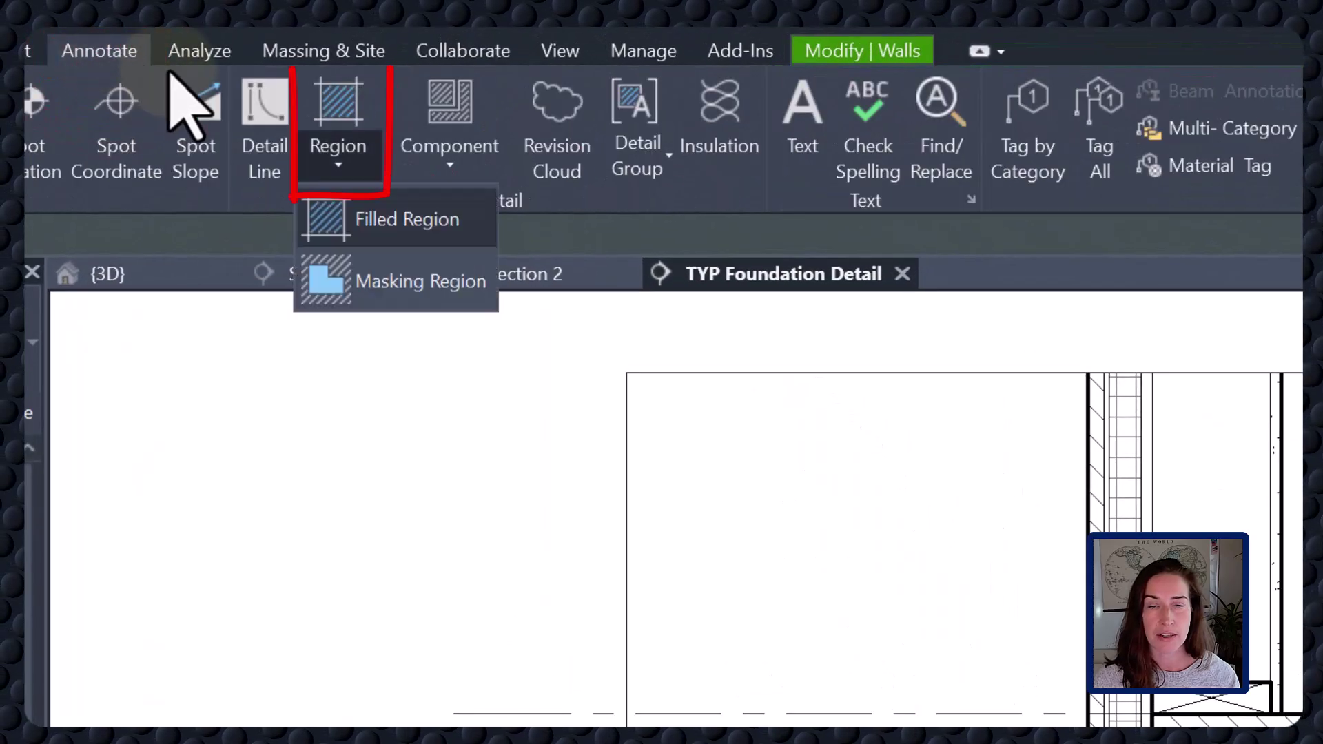
left_click(379, 282)
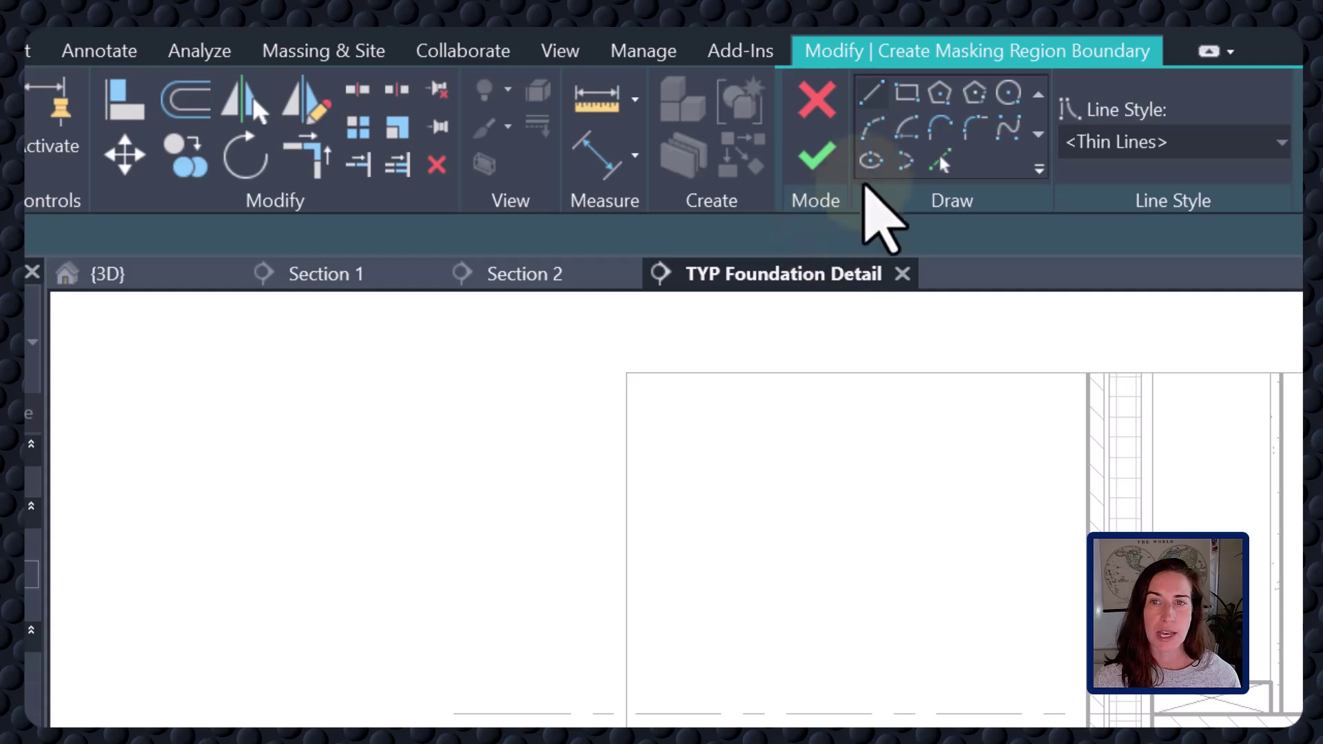
left_click(915, 86)
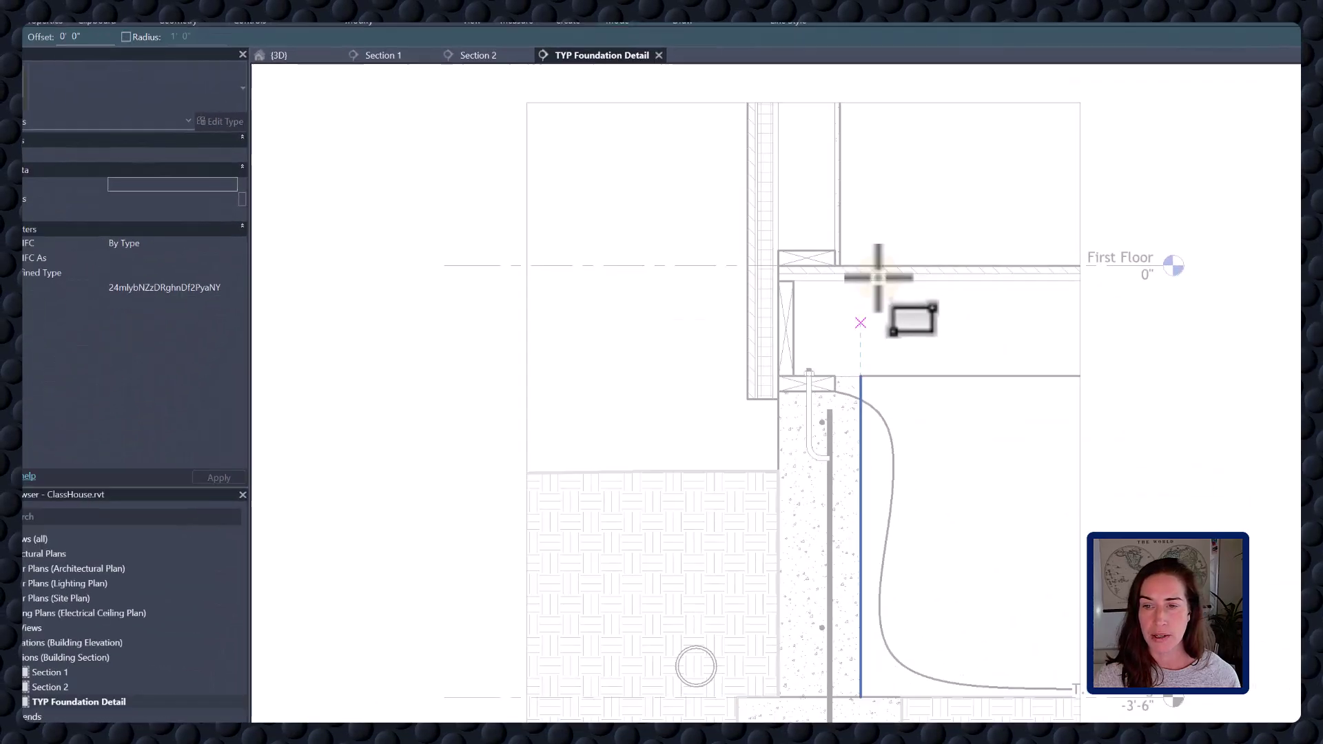
left_click(797, 340)
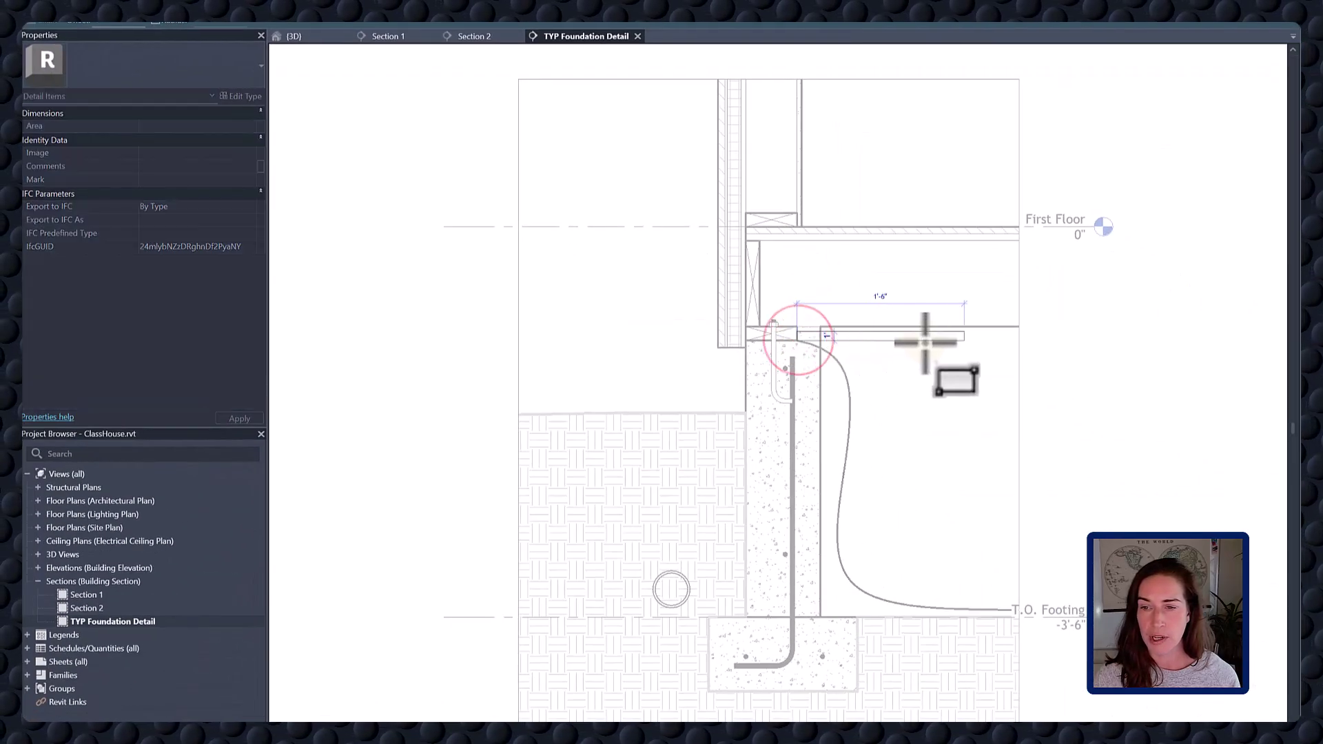
Step: Align the masking rectangle's upper edge with the horizontal line level with the sill plate's top
key("a")
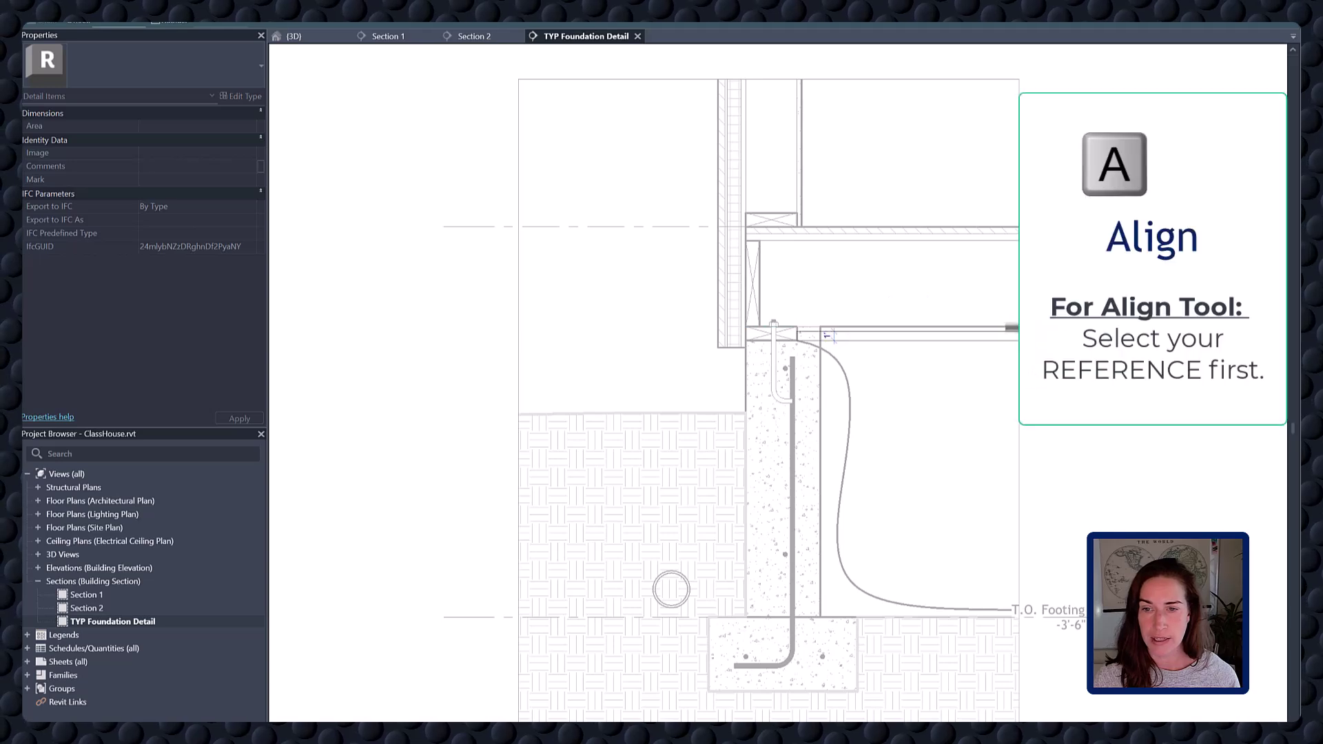
key("l")
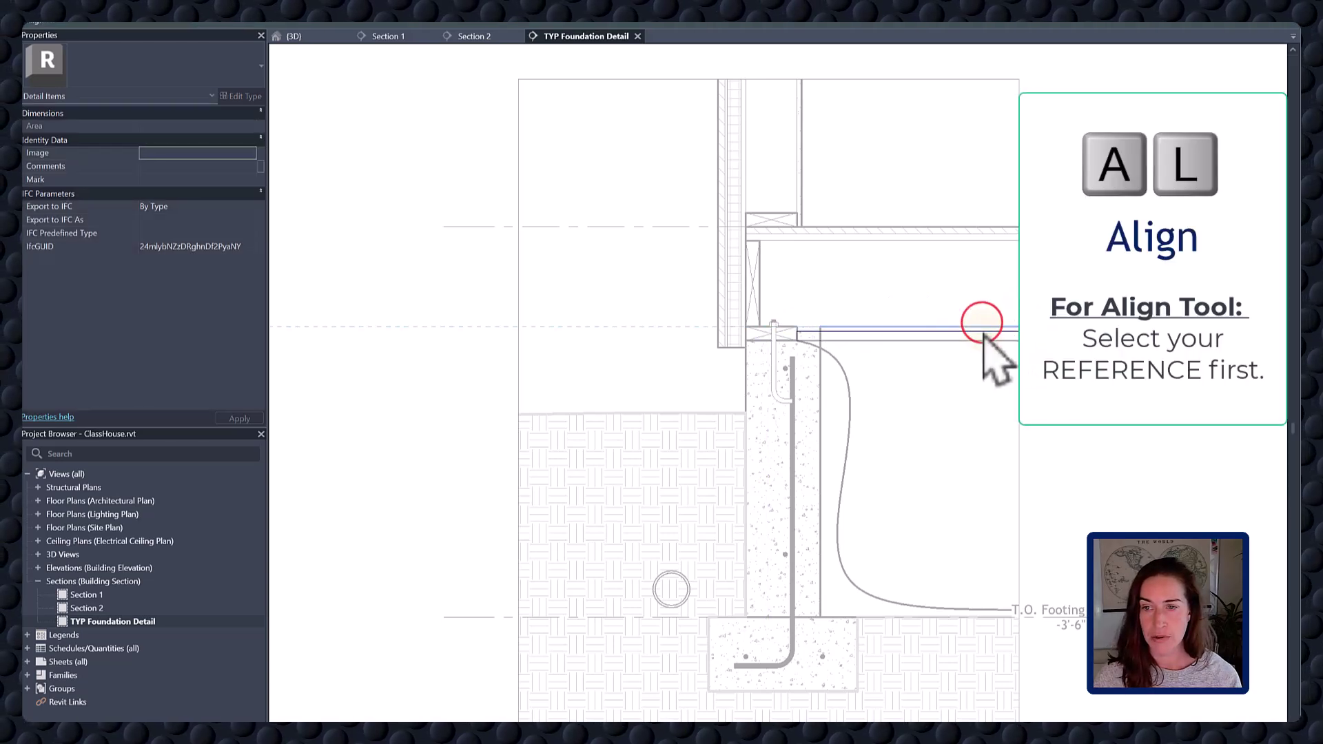
left_click(982, 331)
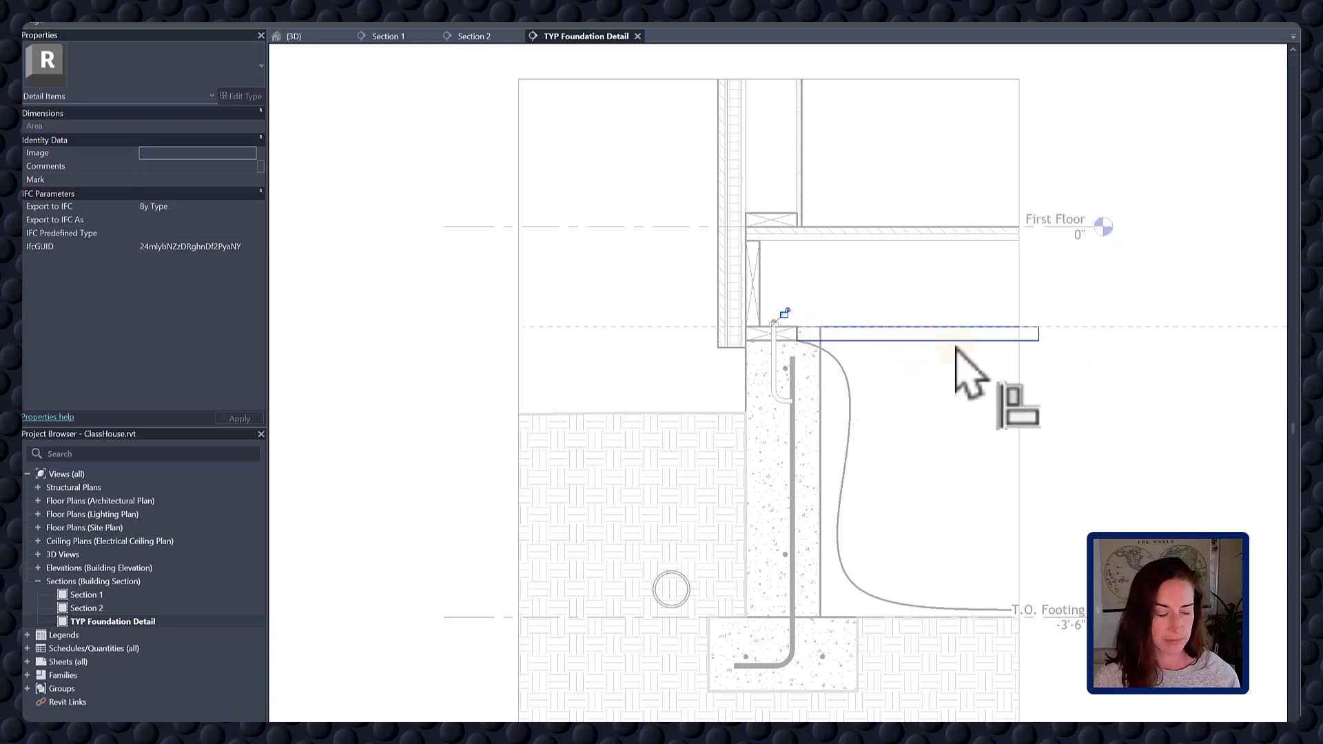
Step: Split the masking rectangle's lower edge where it meets the foundation wall's inner face
scroll(985, 358, "up", 3)
mouse_move(1010, 340)
middle_mouse_down()
mouse_move(923, 354)
mouse_move(836, 333)
middle_mouse_up()
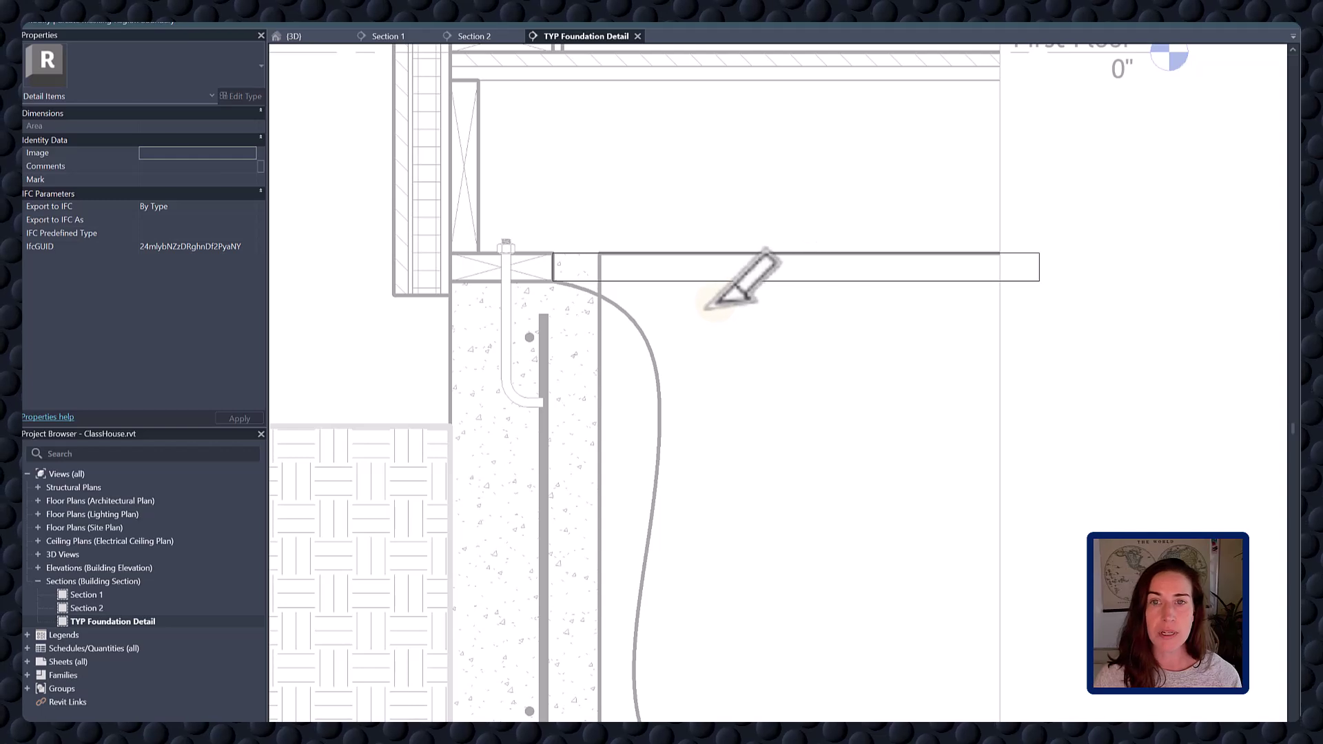
key("s")
left_click(598, 283)
key("l")
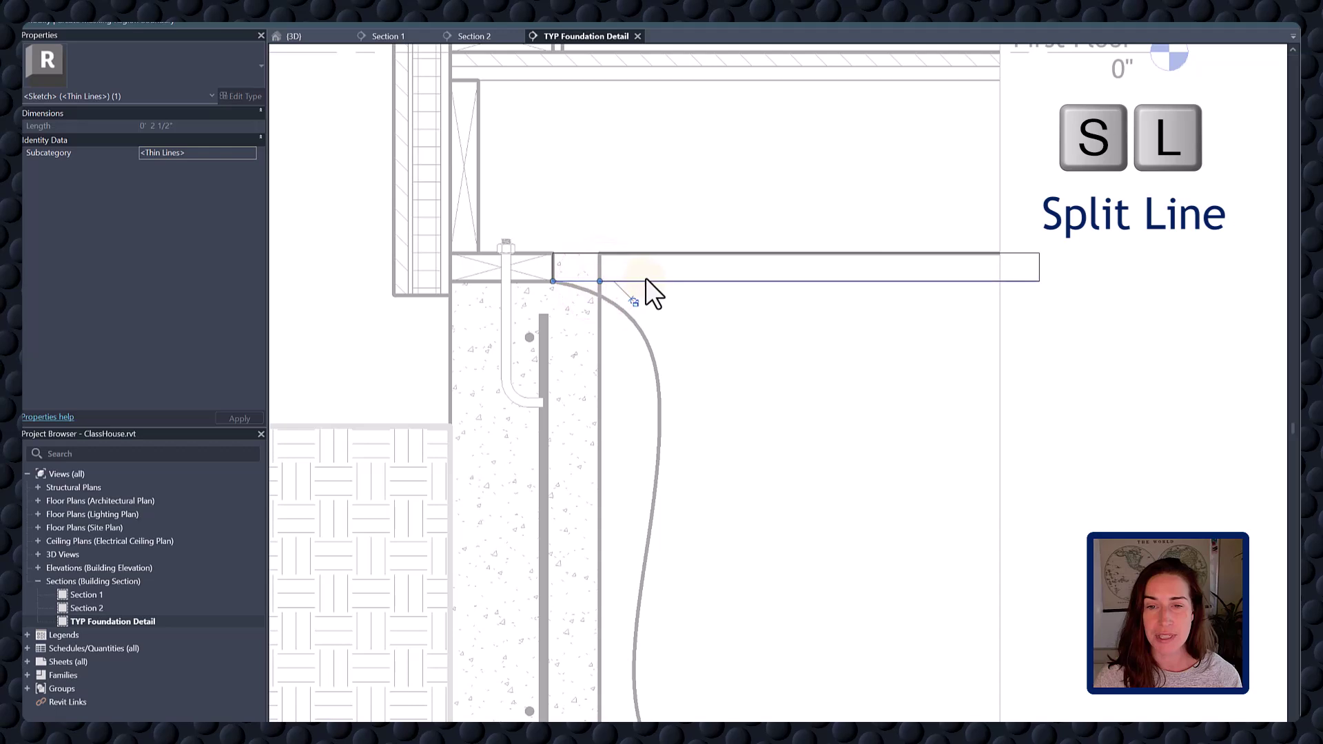
left_click(644, 280)
Step: Set the short lower segment over the wall, the edge beside the sill plate and the upper edge to <Wide Lines>
left_click(578, 280)
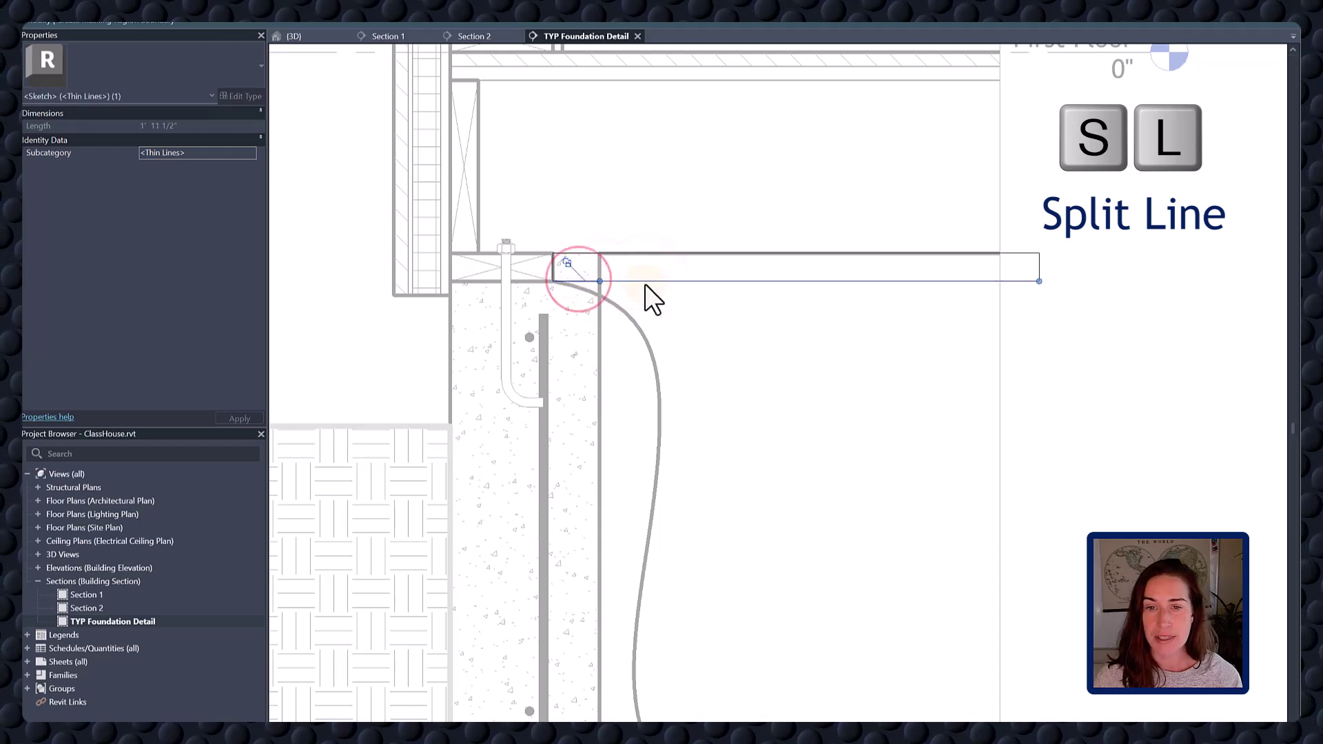
left_click(645, 284)
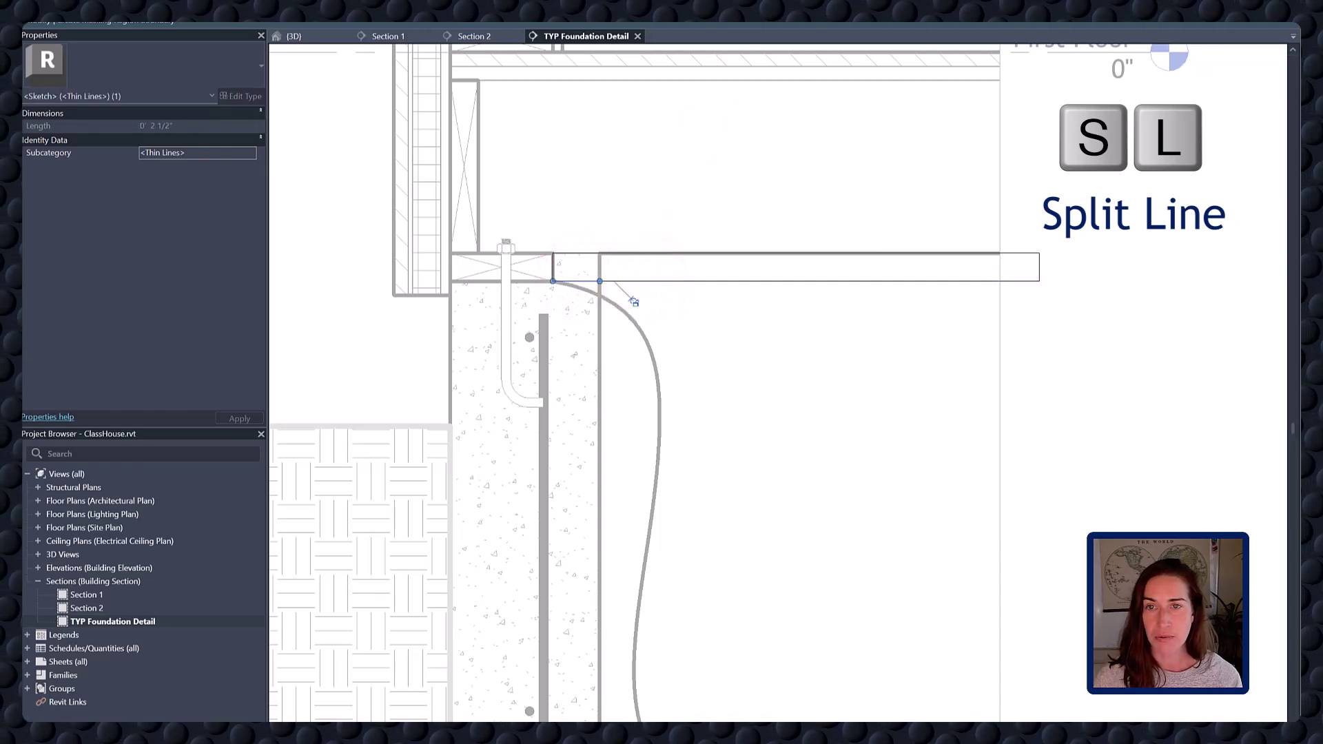
left_click(785, 71)
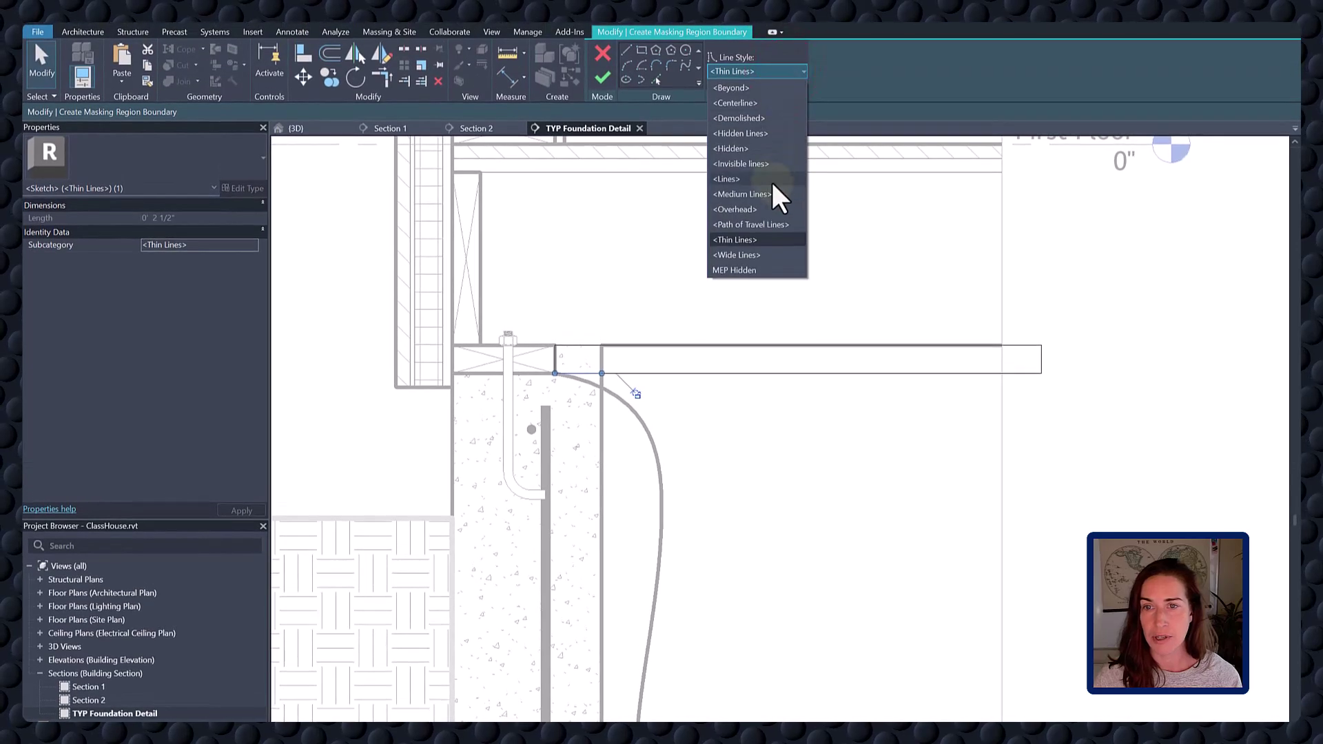
left_click(738, 255)
left_click(579, 345, "ctrl")
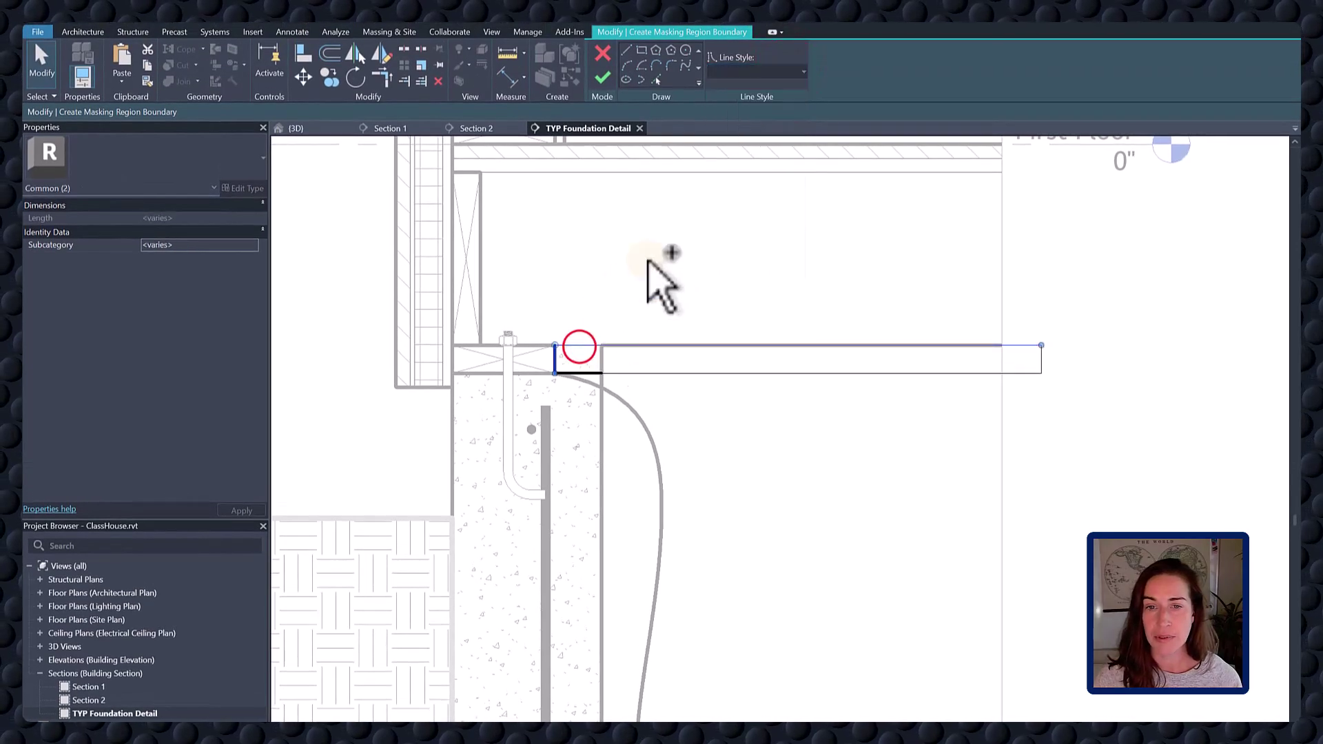
left_click(772, 72)
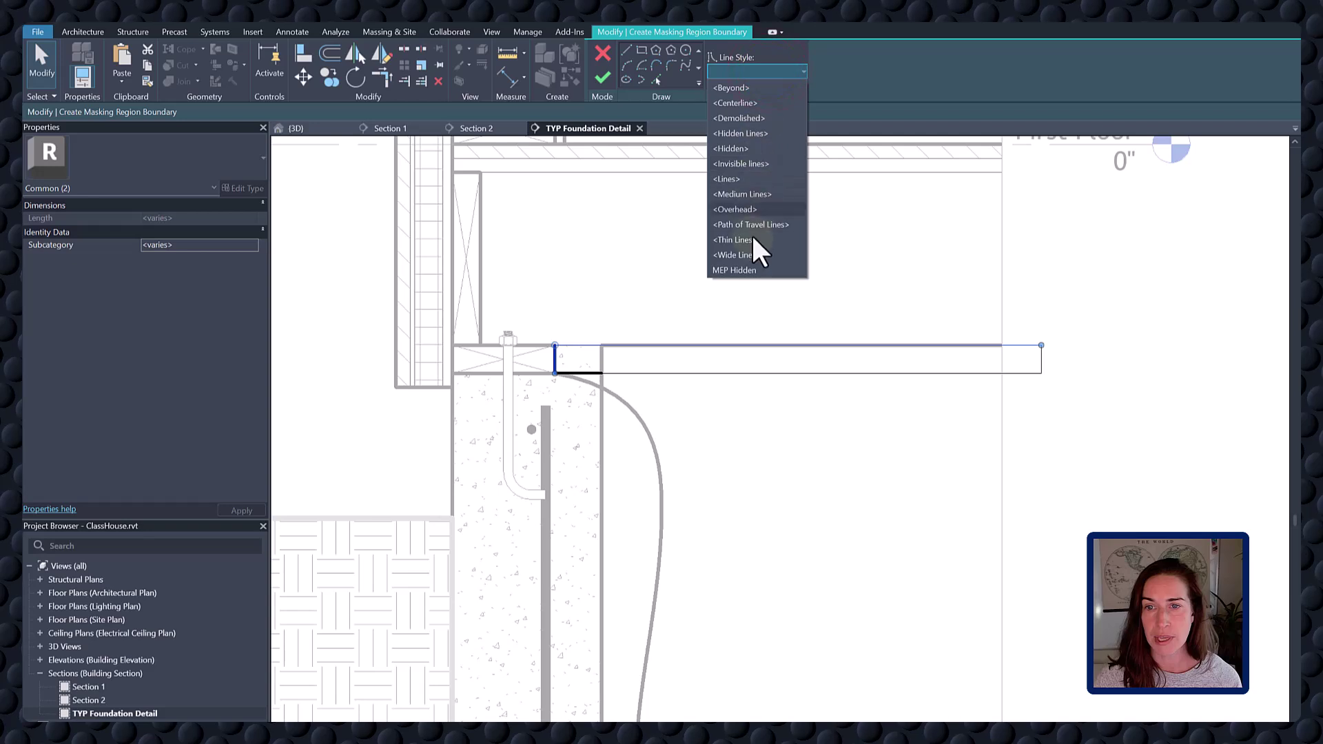
left_click(748, 258)
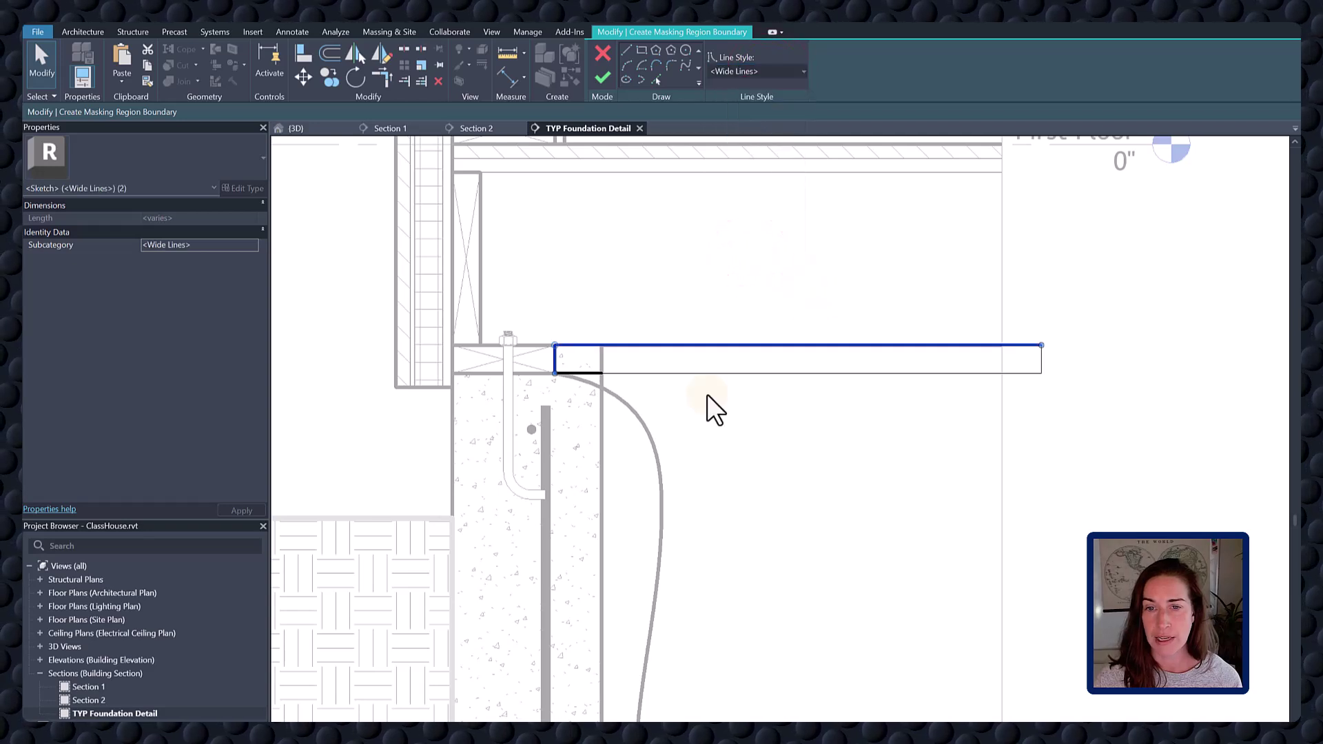
Step: Set the long lower edge beyond the foundation wall to <Invisible lines> and finish the masking region
left_click(690, 405)
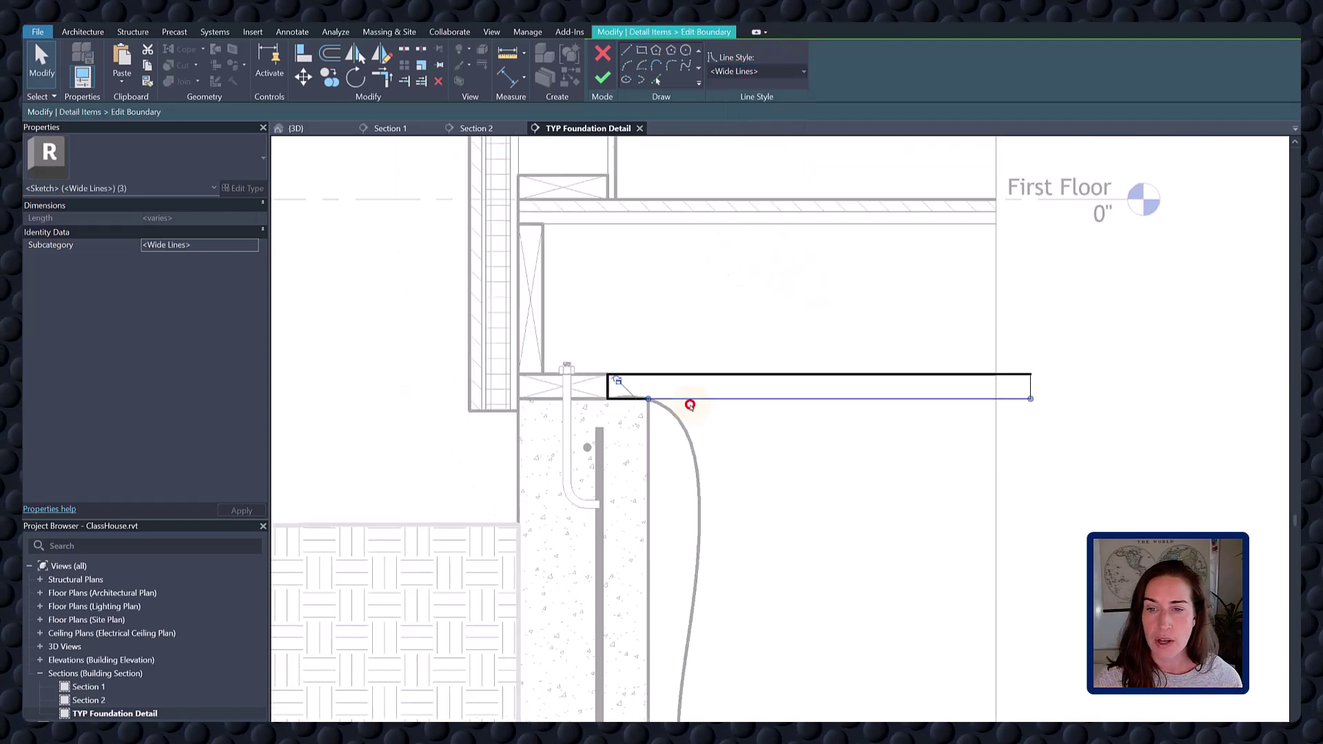
left_click(779, 70)
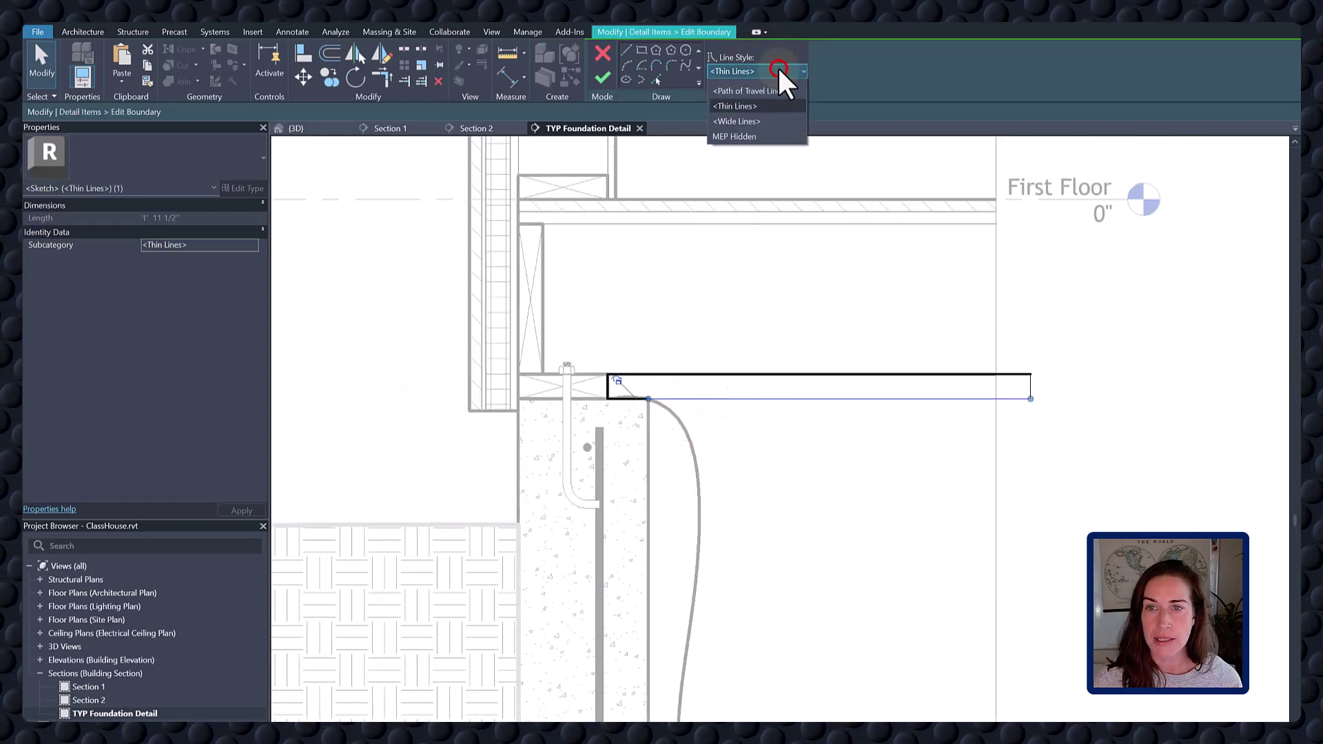
left_click(751, 163)
key("Escape")
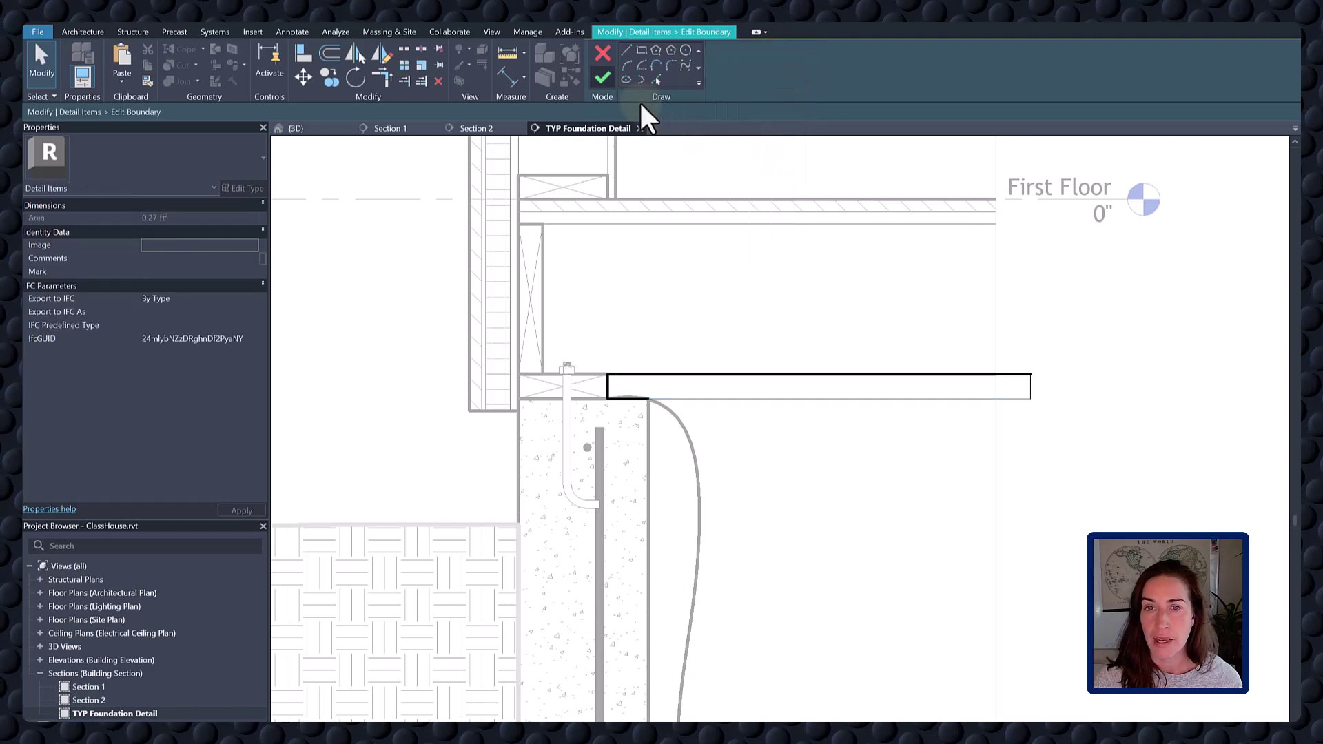
left_click(599, 80)
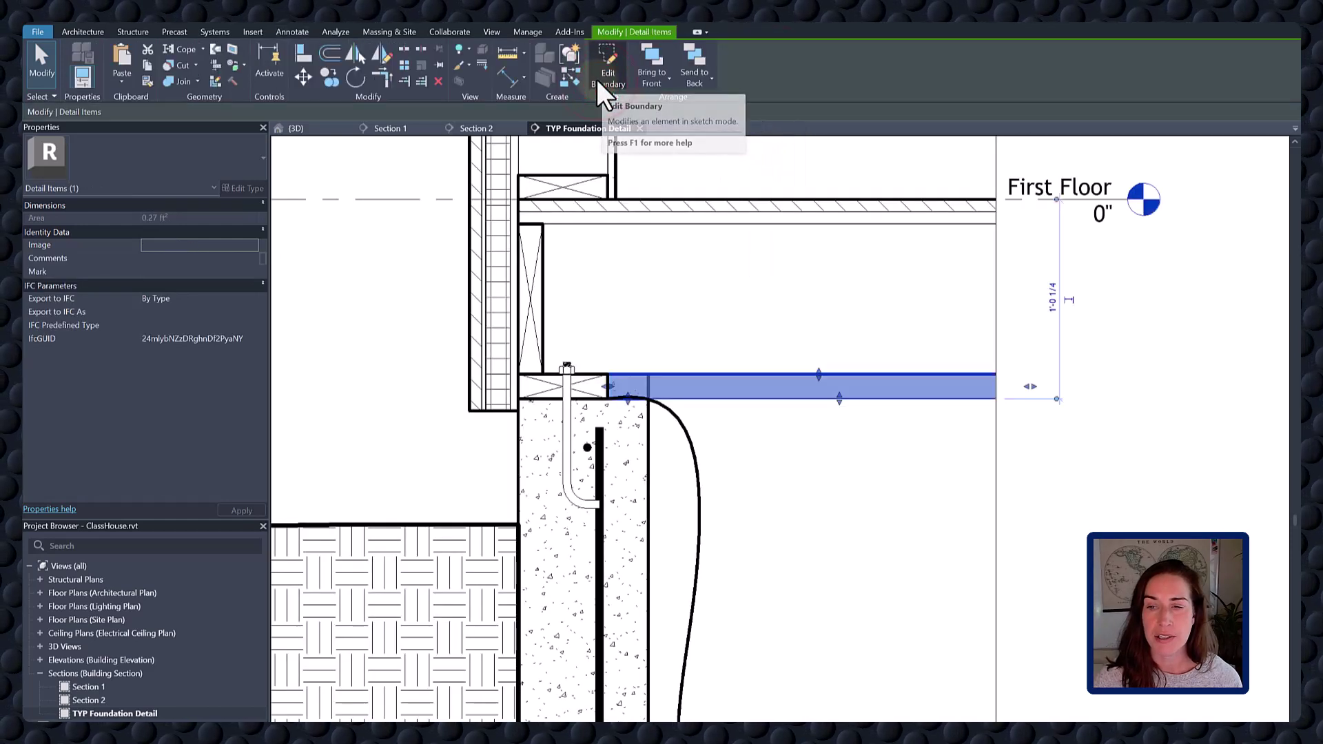
left_click(1121, 387)
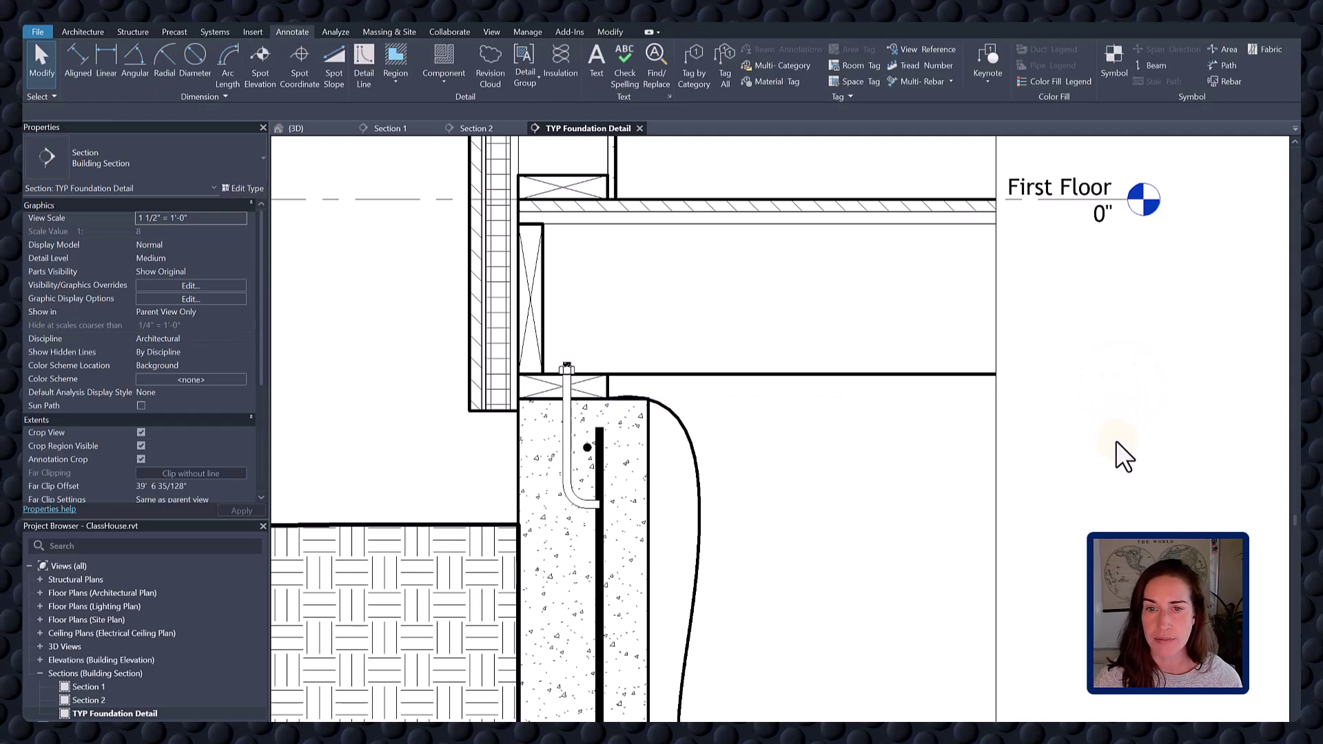
Step: Create a masking region from the drain pipe's existing circle to cover the soil pattern inside the pipe
scroll(1123, 458, "down", 2)
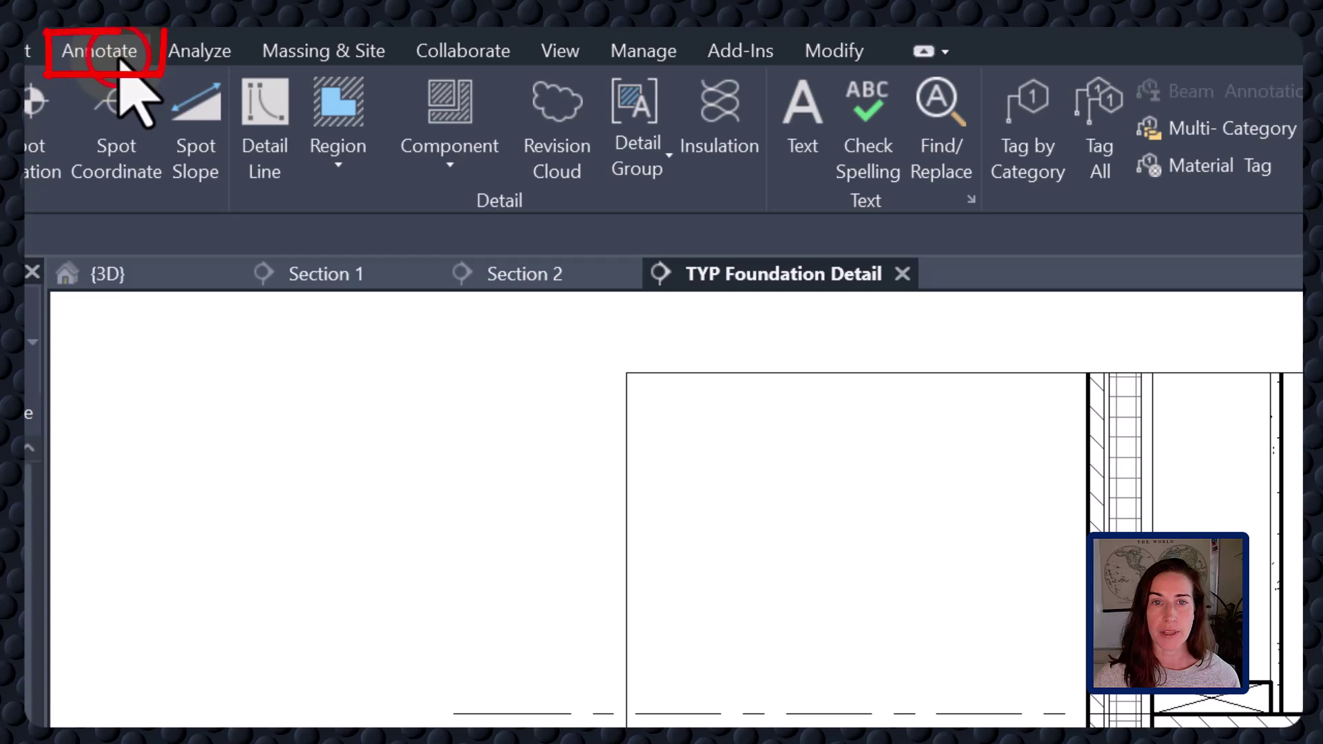
left_click(338, 163)
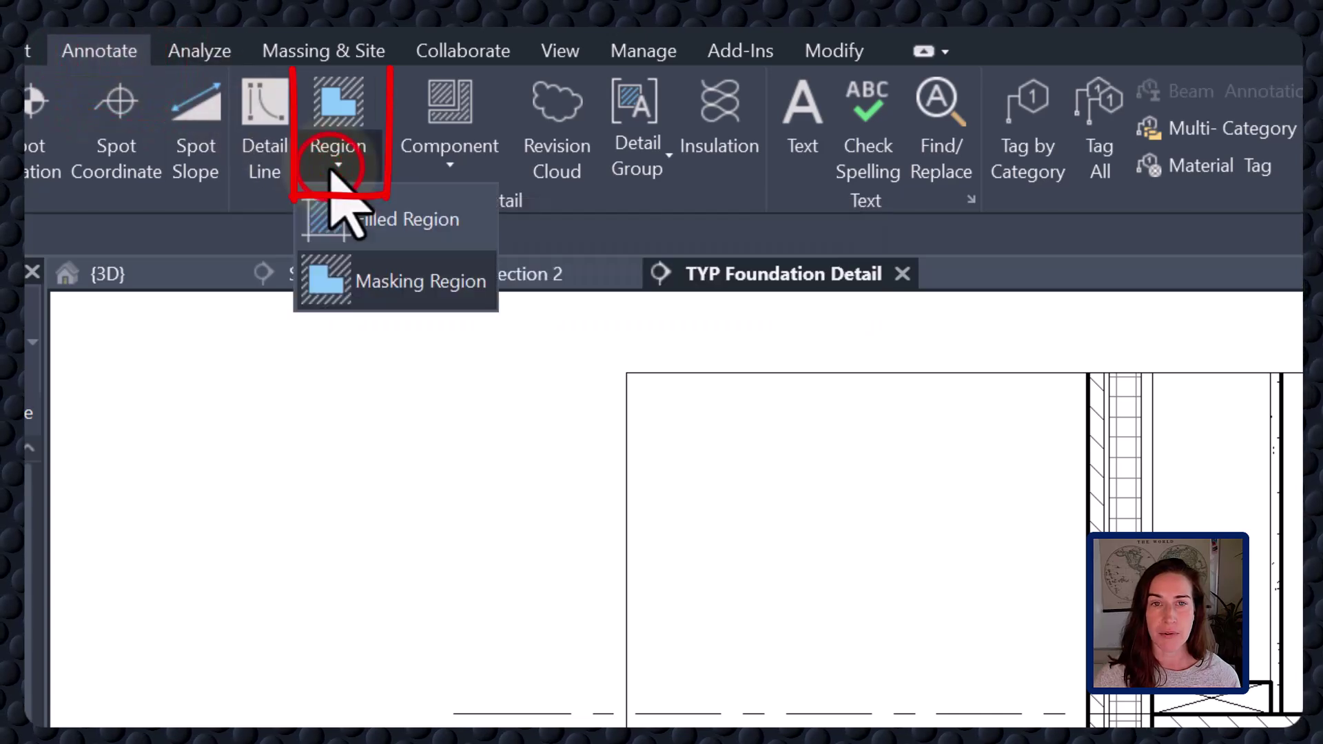
left_click(386, 285)
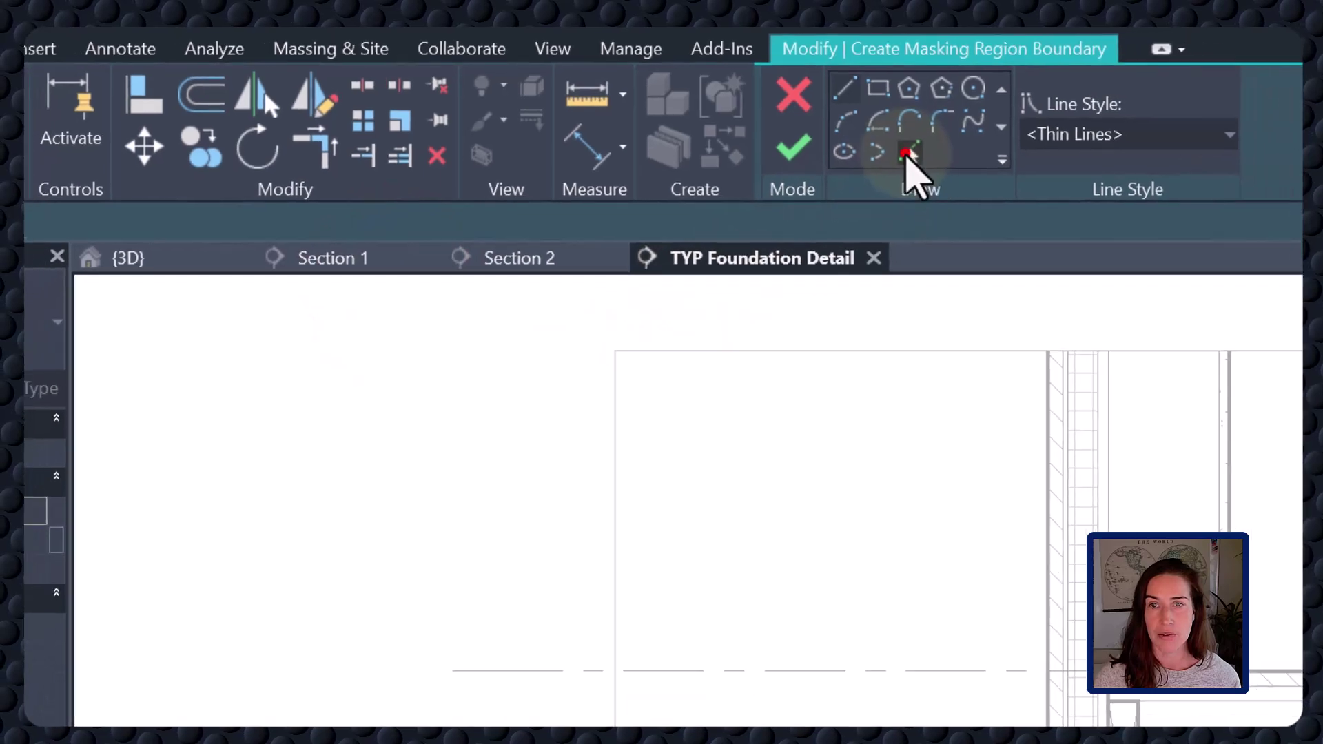
left_click(907, 152)
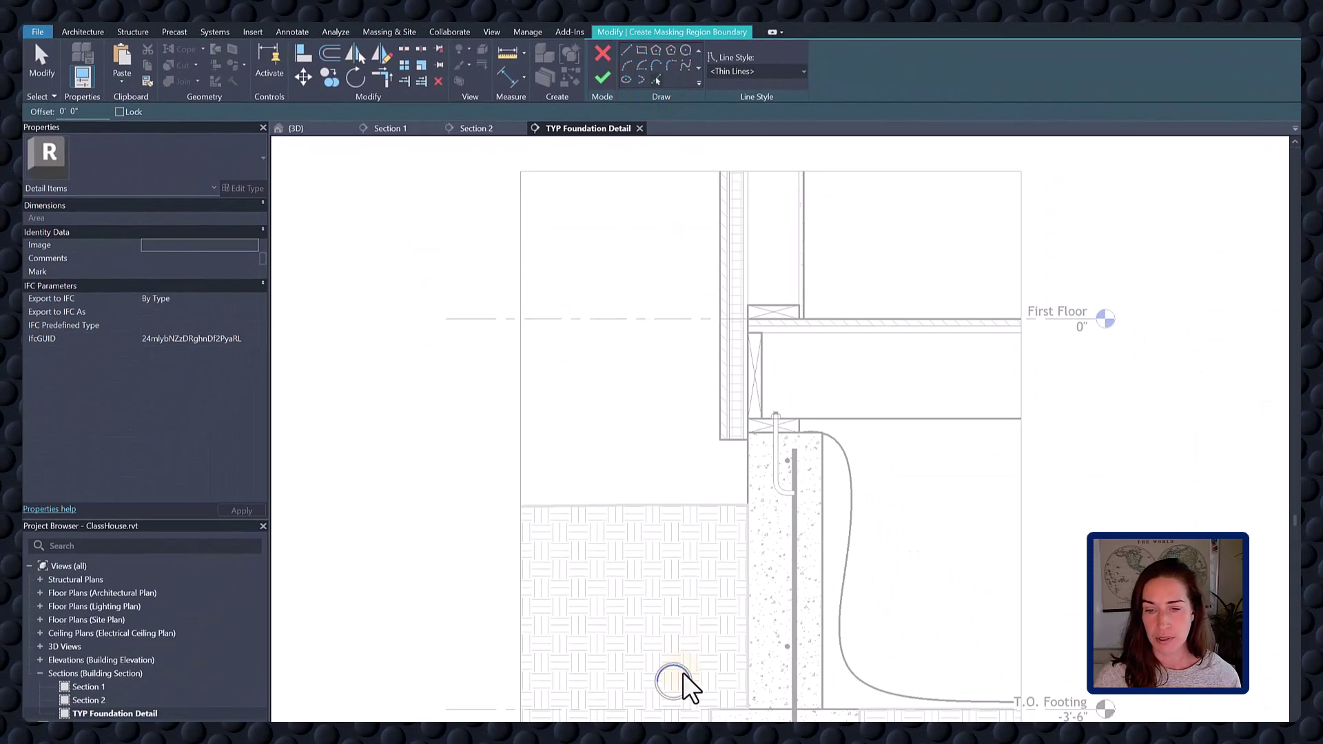
left_click(684, 677)
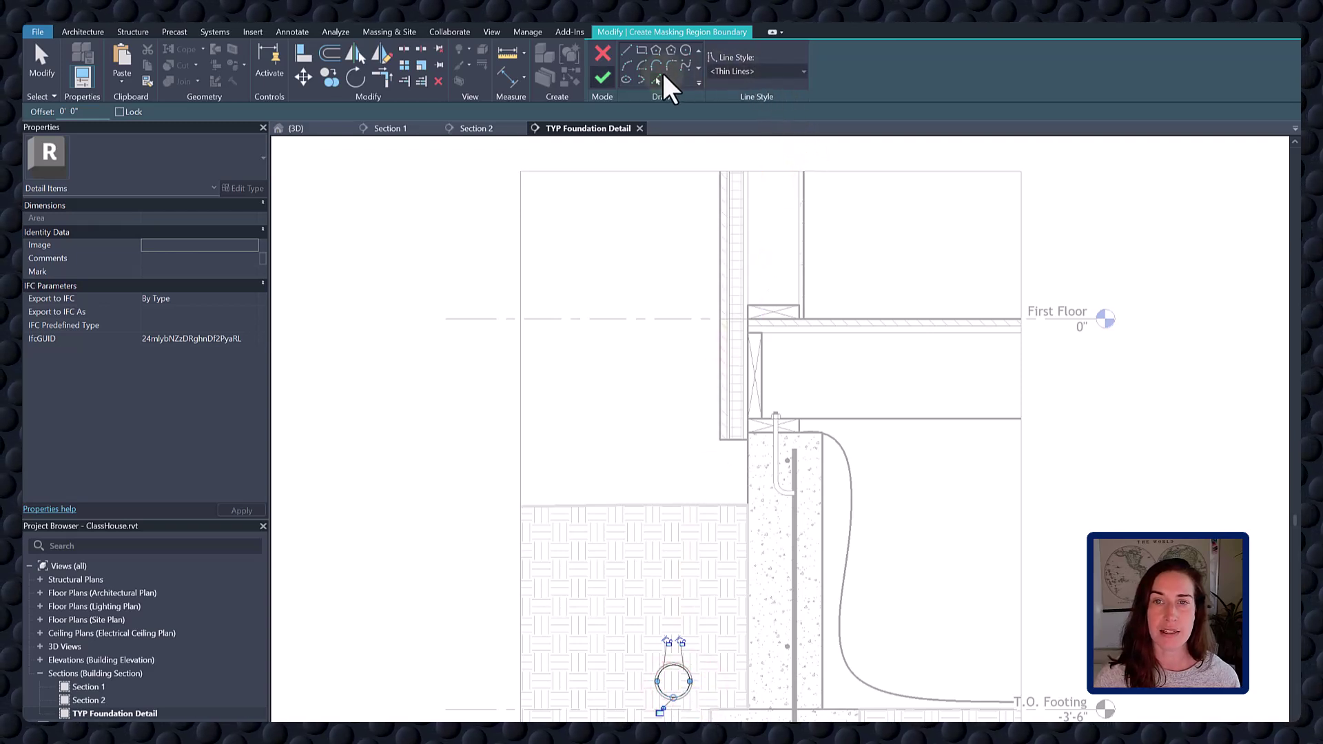
left_click(602, 78)
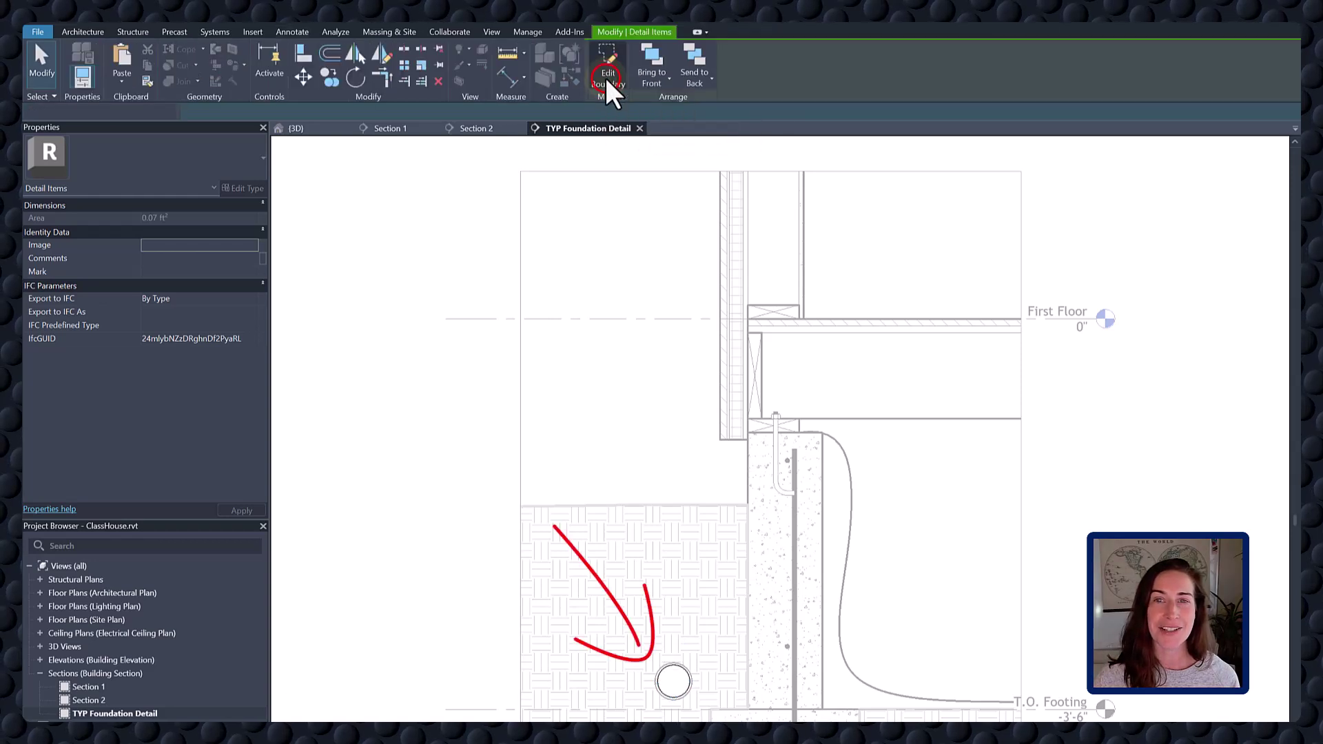
left_click(464, 382)
left_click(464, 382)
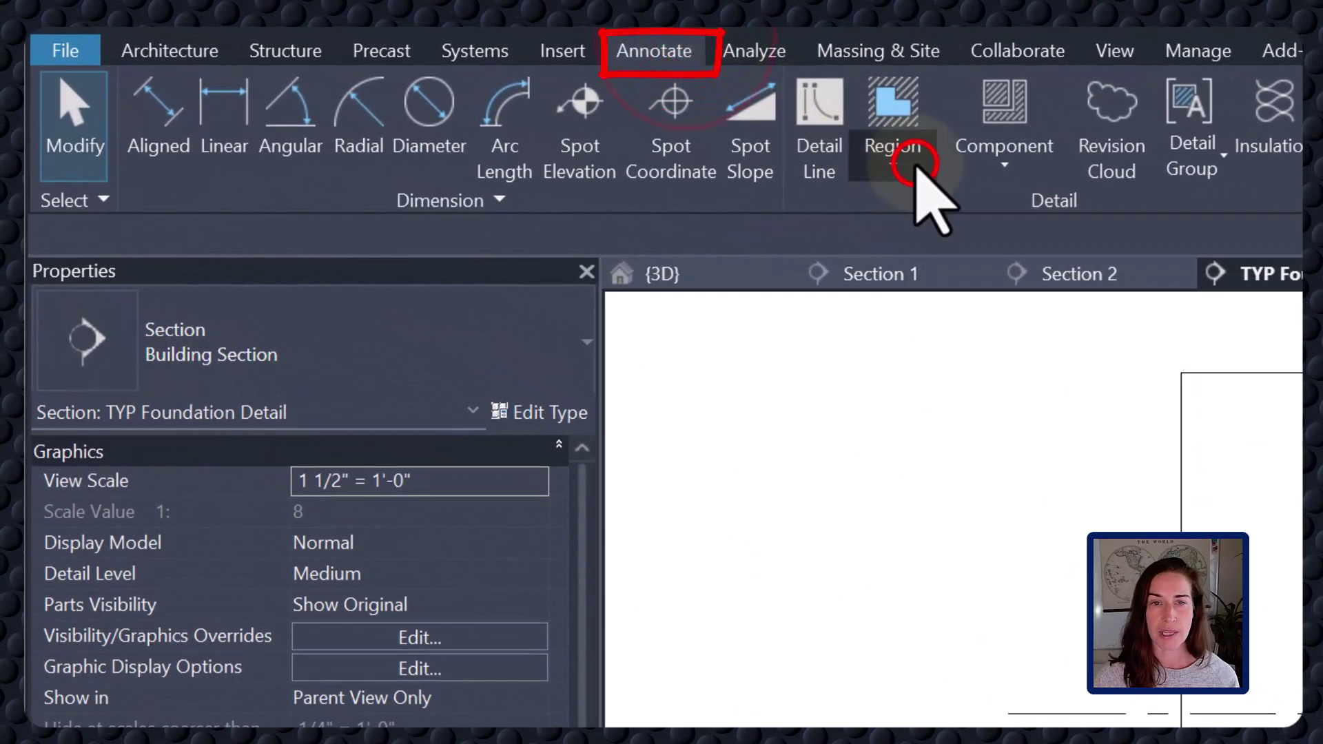
Step: Start a Gravel filled region and sketch its outer boundary as a spline from the foundation wall's outer face around the drain pipe to footing-base level
left_click(916, 168)
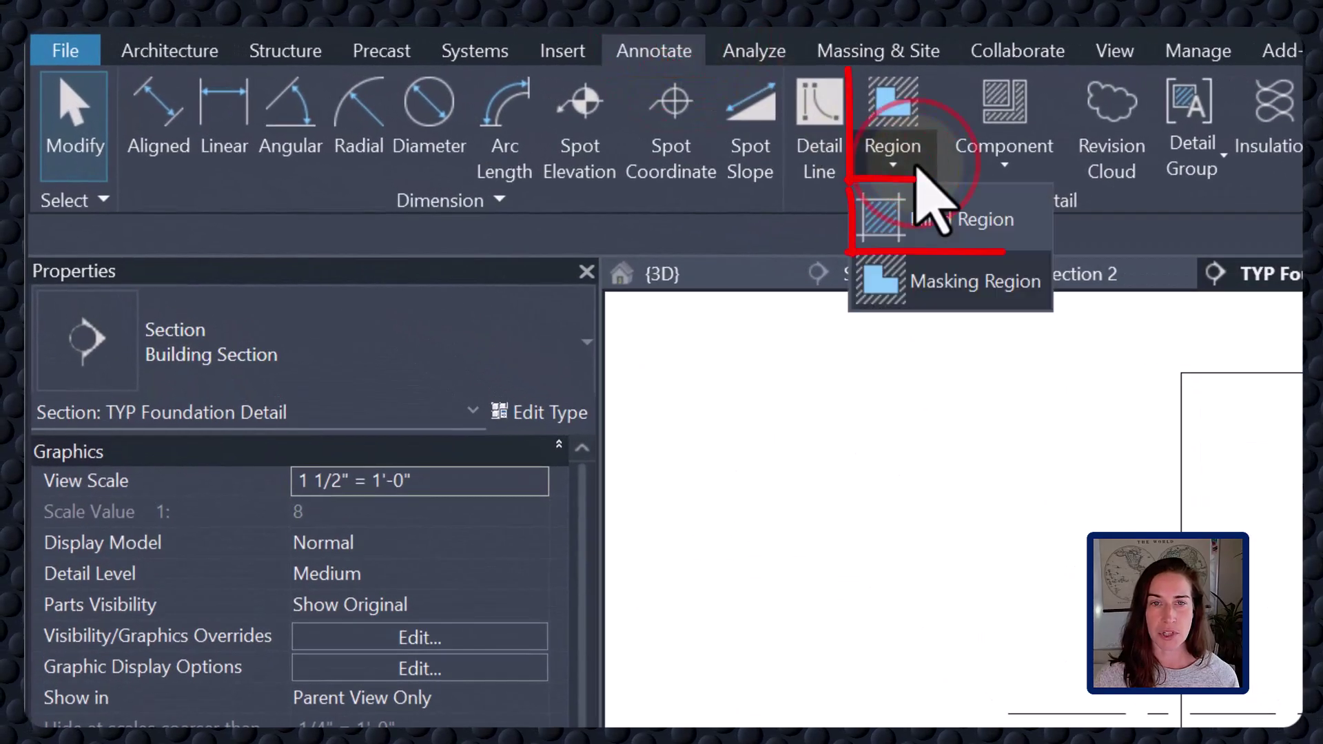
left_click(941, 222)
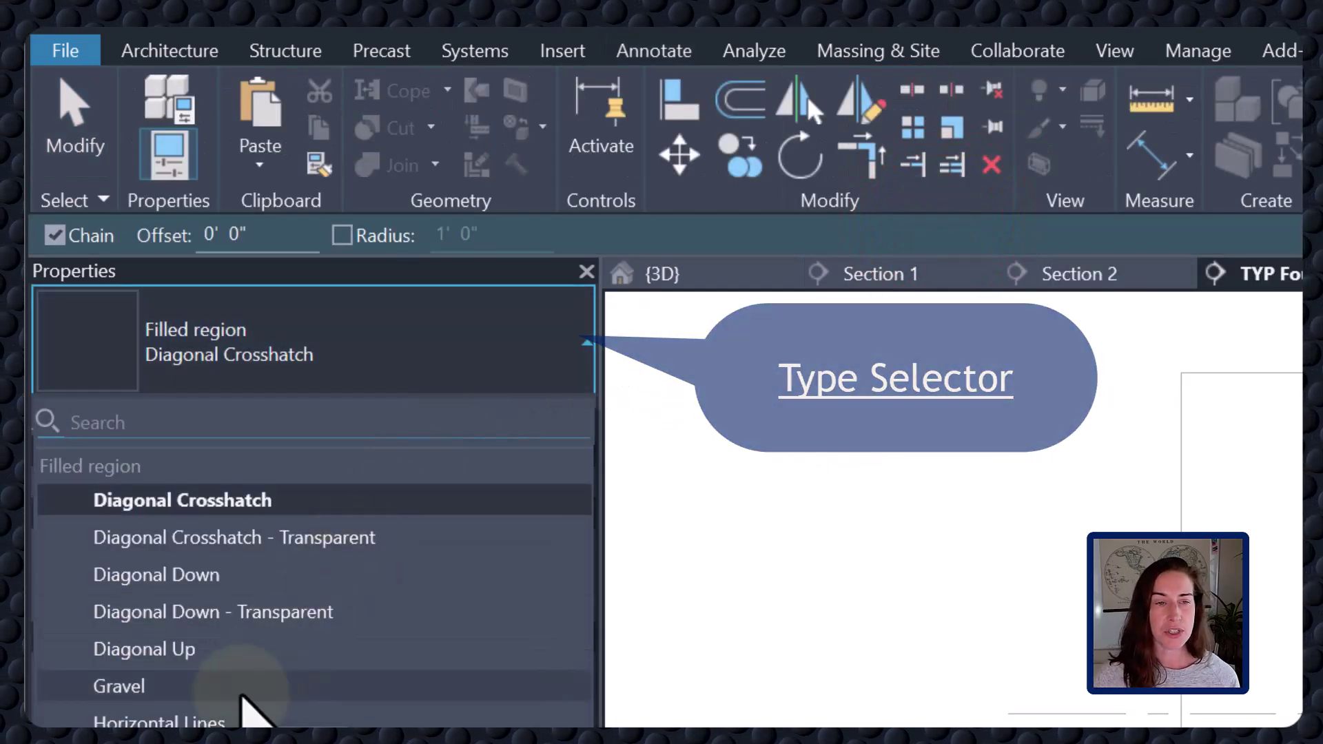
left_click(240, 689)
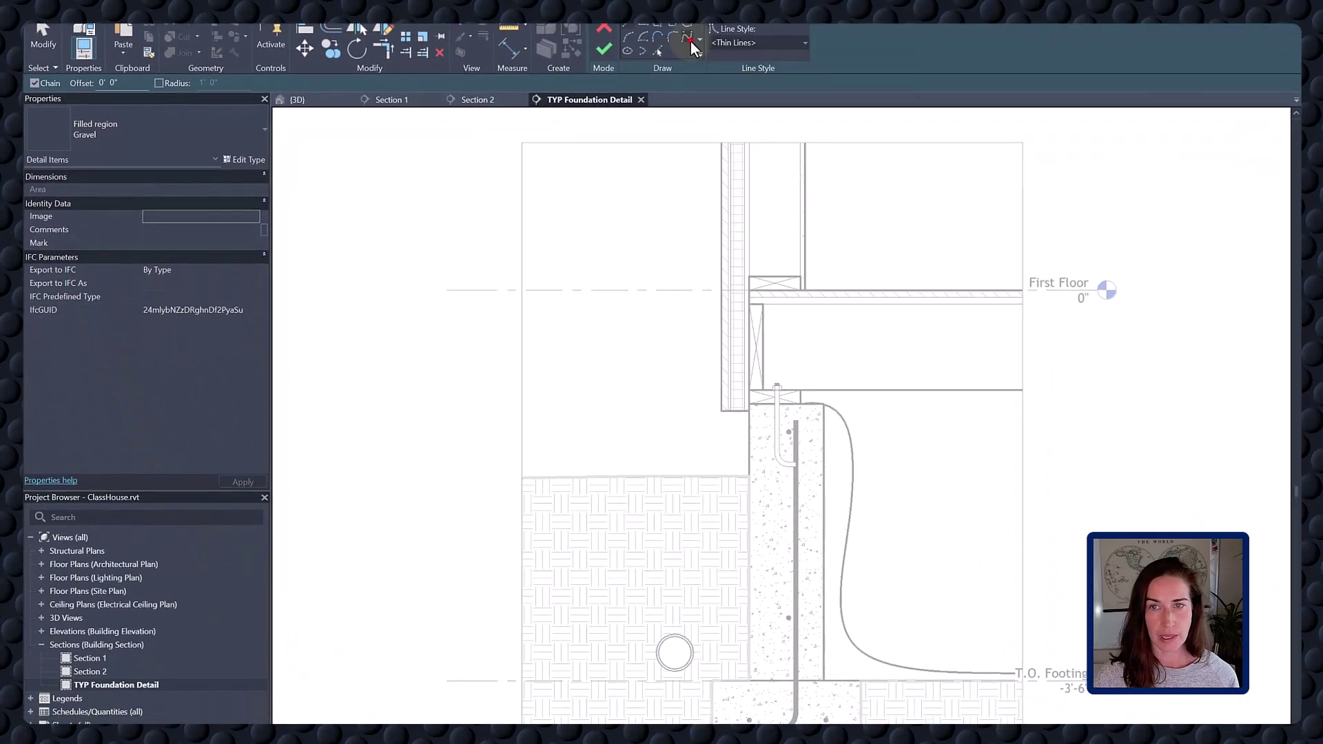
left_click(691, 41)
left_click(751, 533)
left_click(670, 563)
left_click(614, 639)
left_click(615, 712)
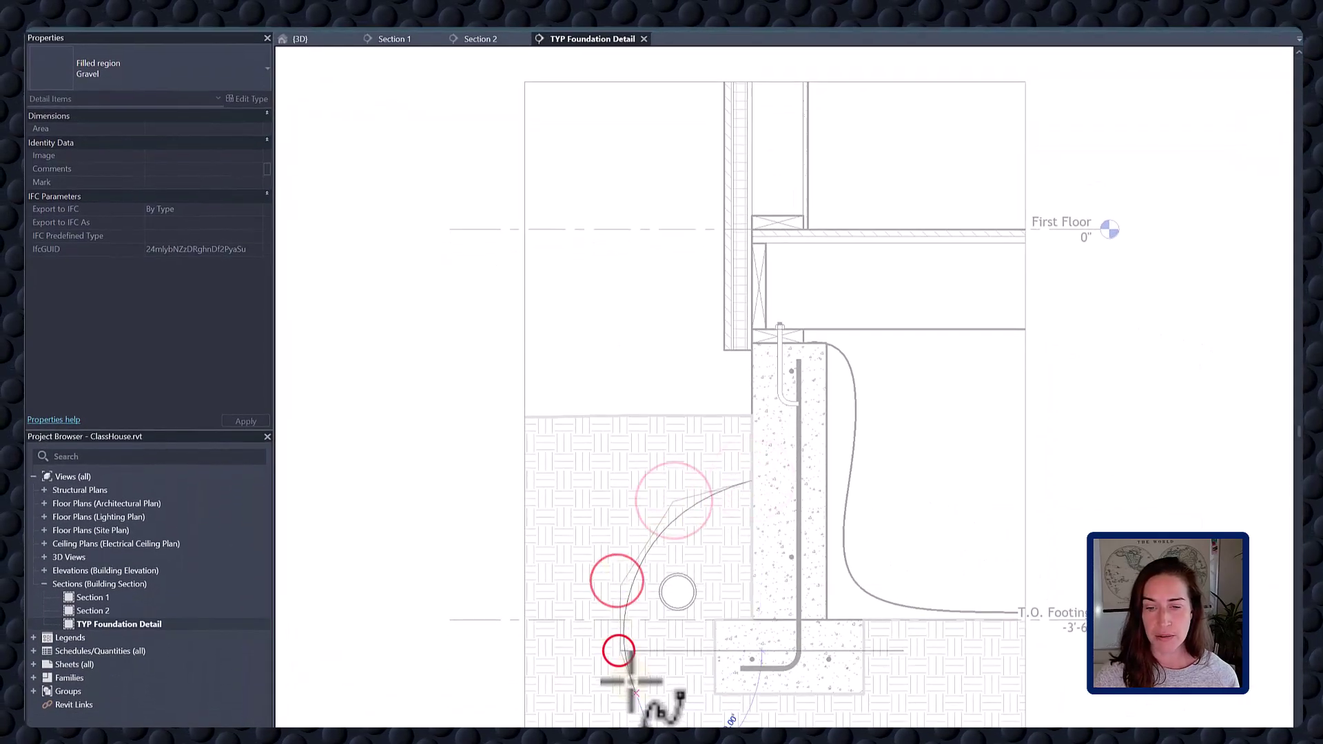
left_click(630, 685)
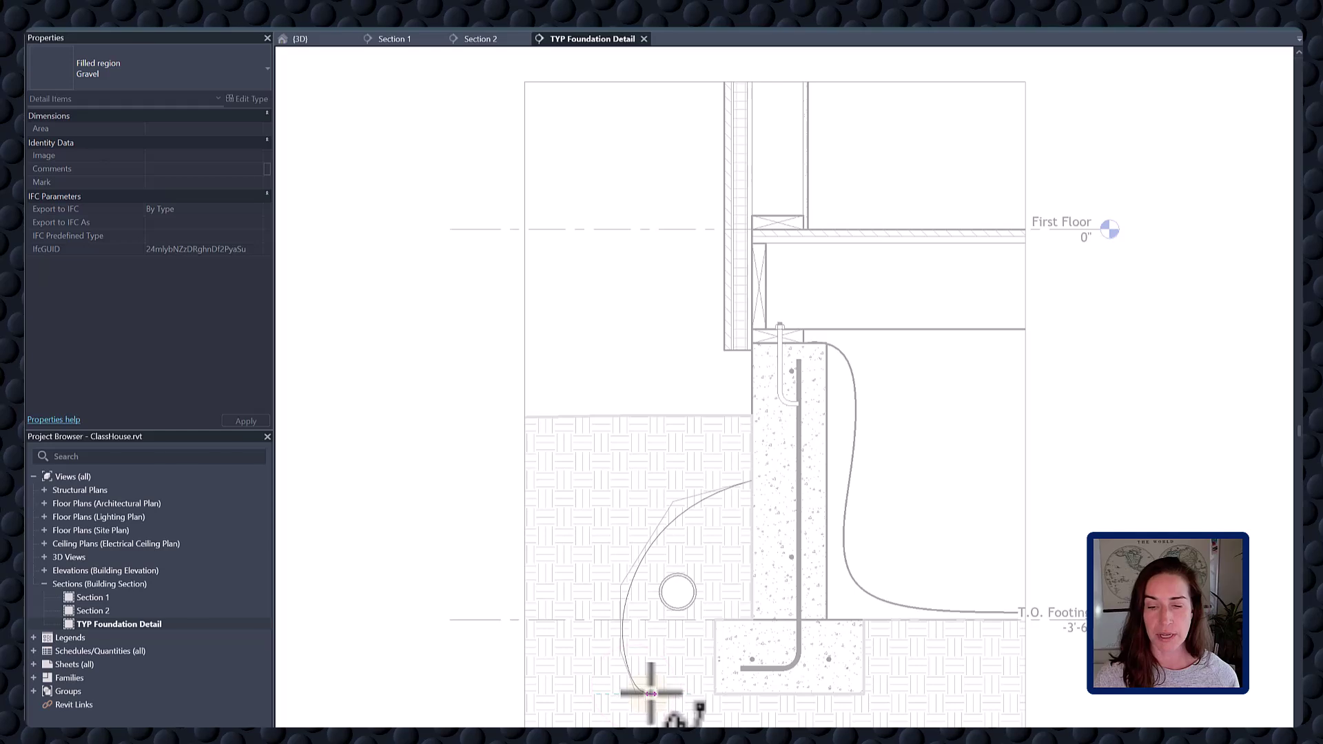
left_click(650, 693)
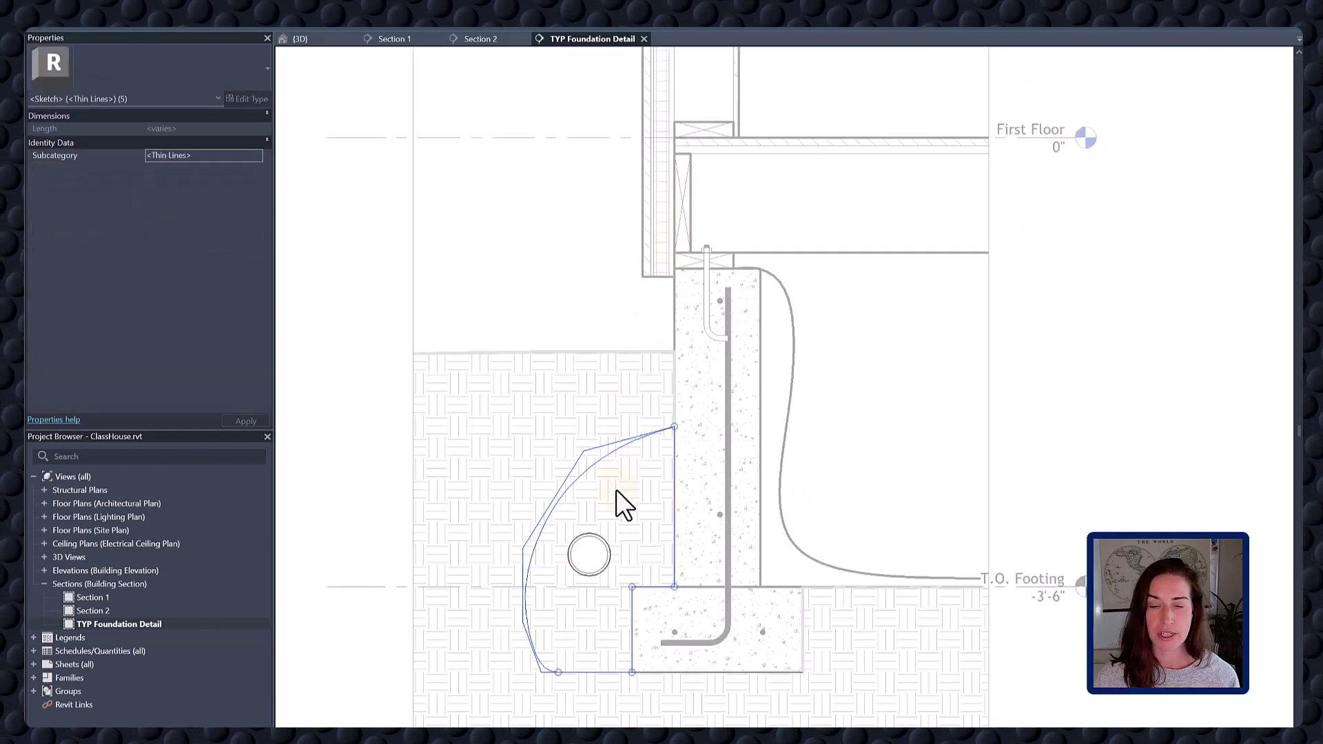
Step: Add the drain pipe's circle to the gravel sketch as an inner boundary and finish the filled region
left_click(606, 543)
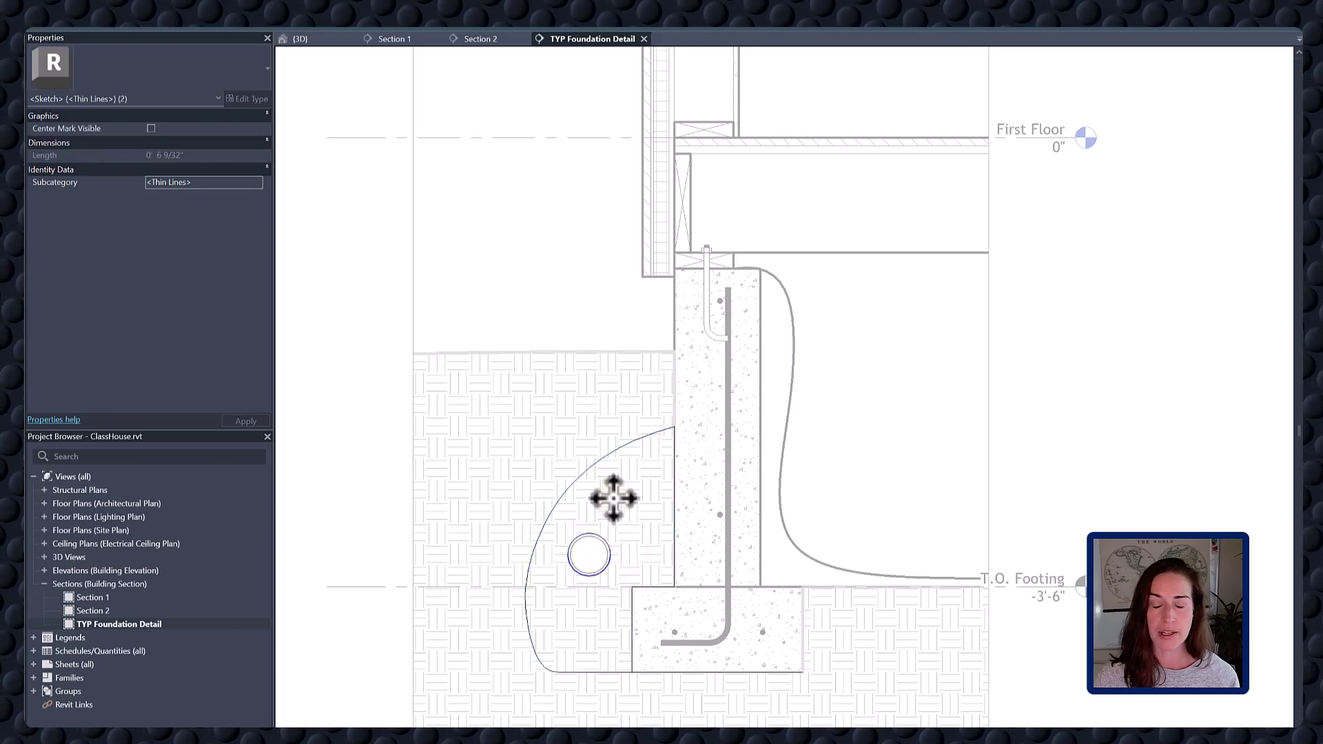
left_click(606, 55)
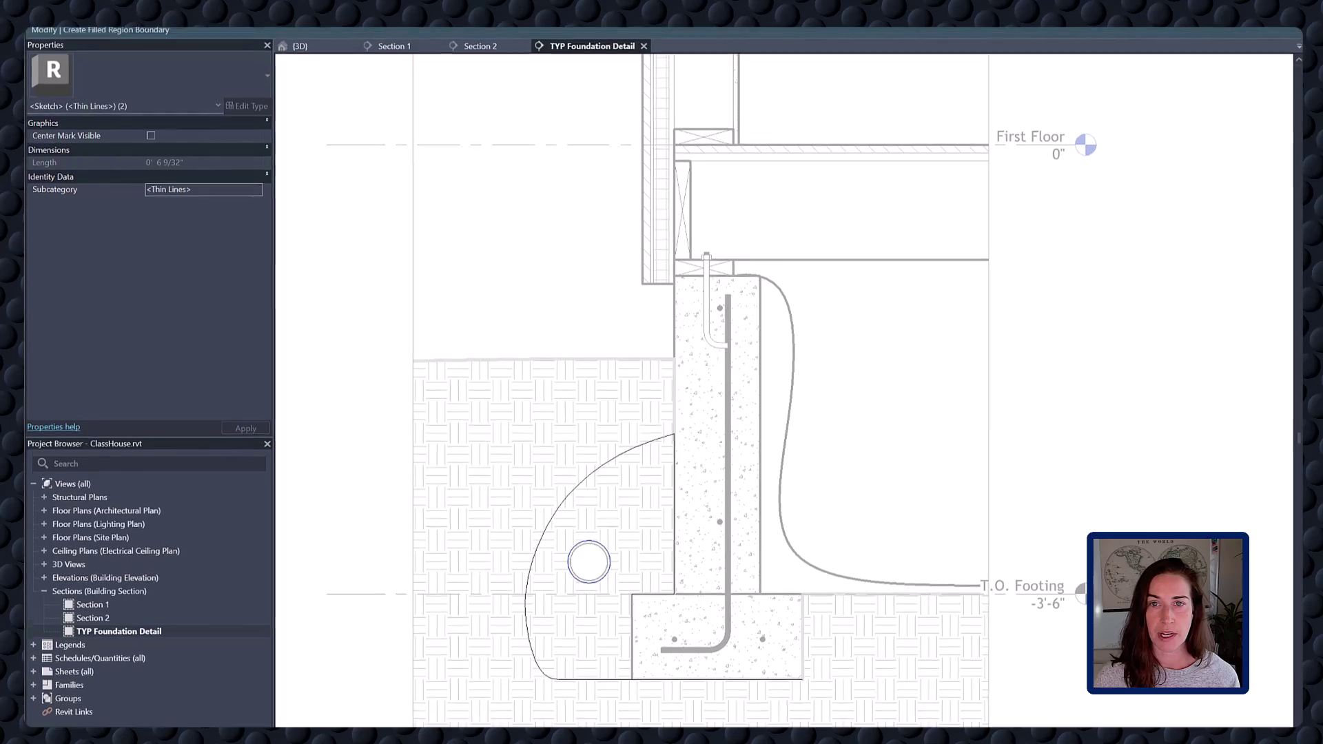
Step: Edit the gravel region's boundary, set its edges to the <Wide Lines> style and finish the edit
double_click(642, 442)
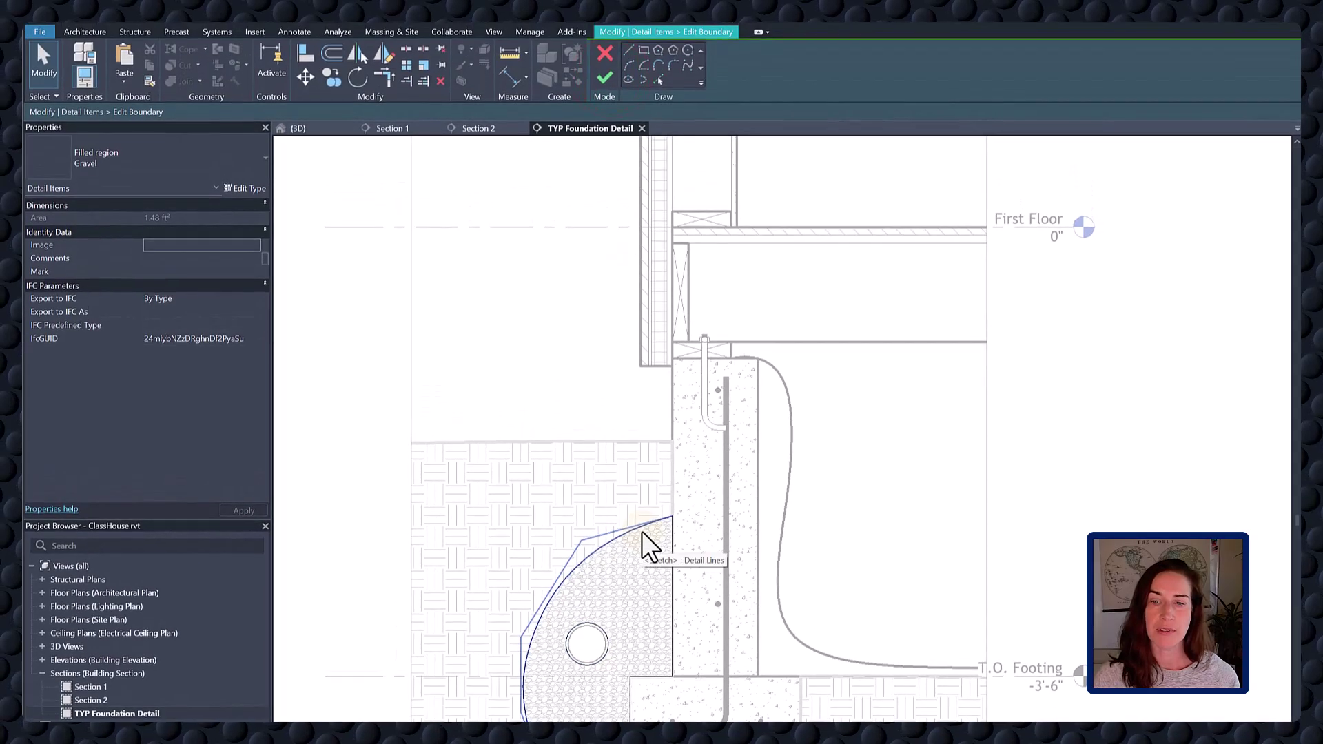
left_click(642, 534)
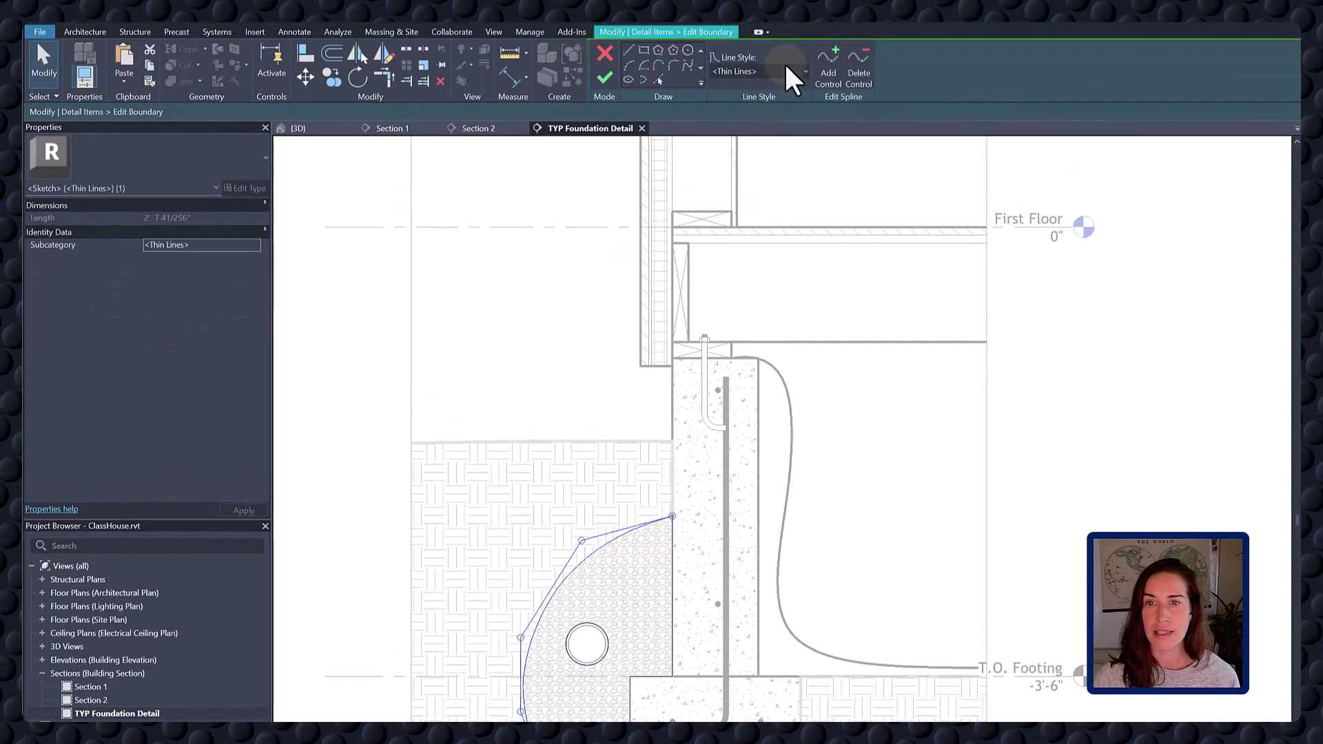
left_click(787, 71)
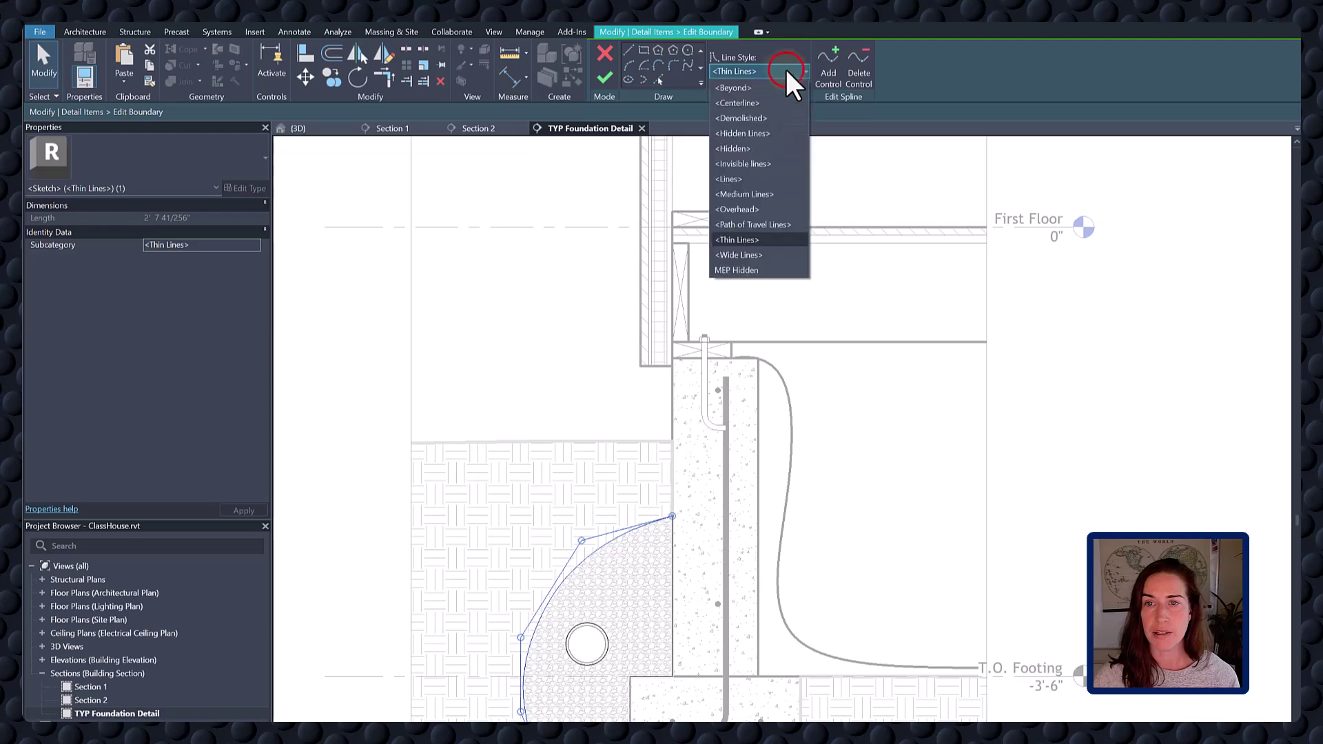
left_click(744, 254)
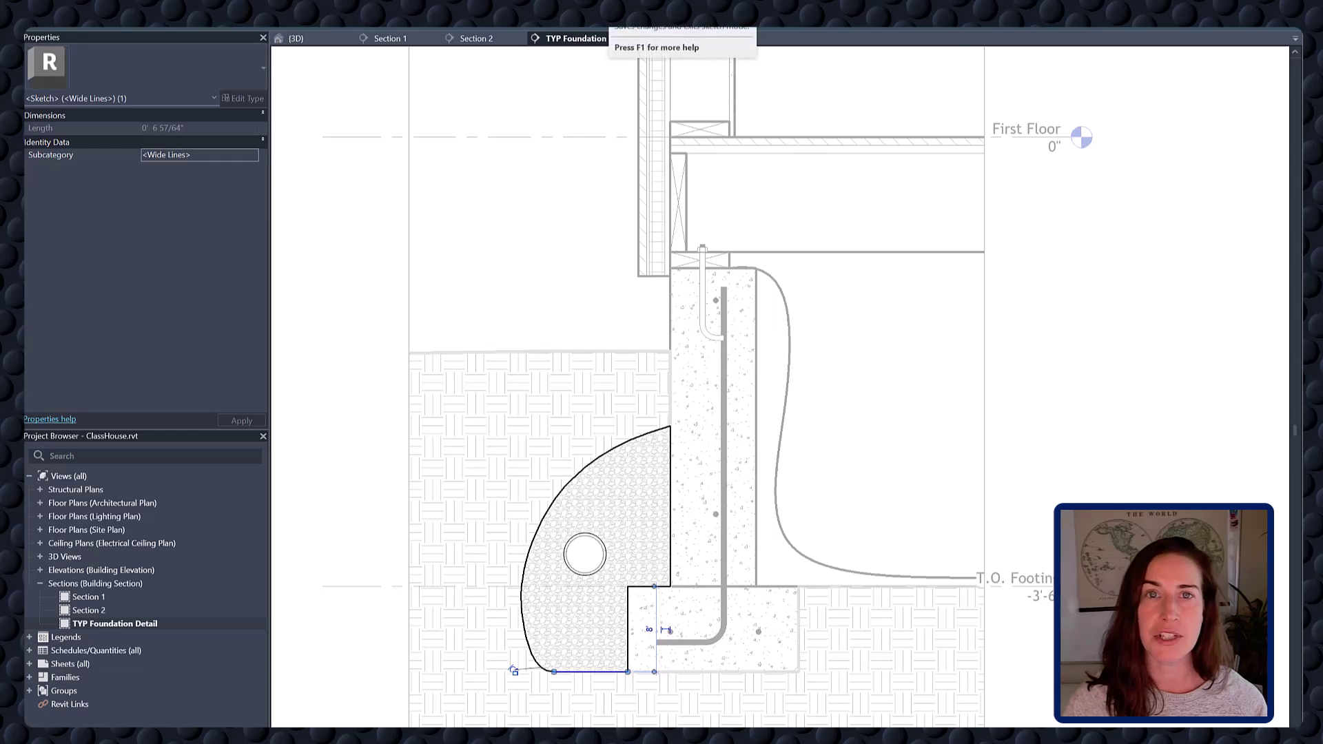
left_click(606, 20)
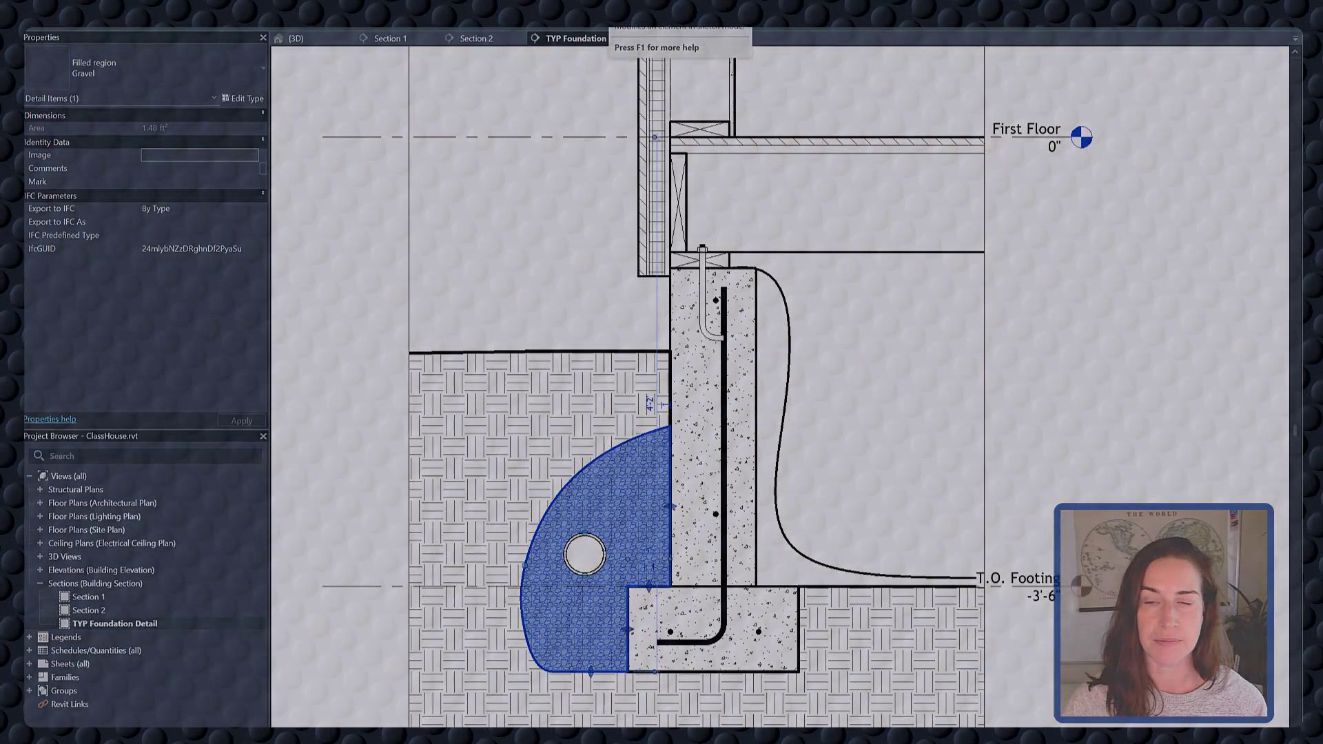